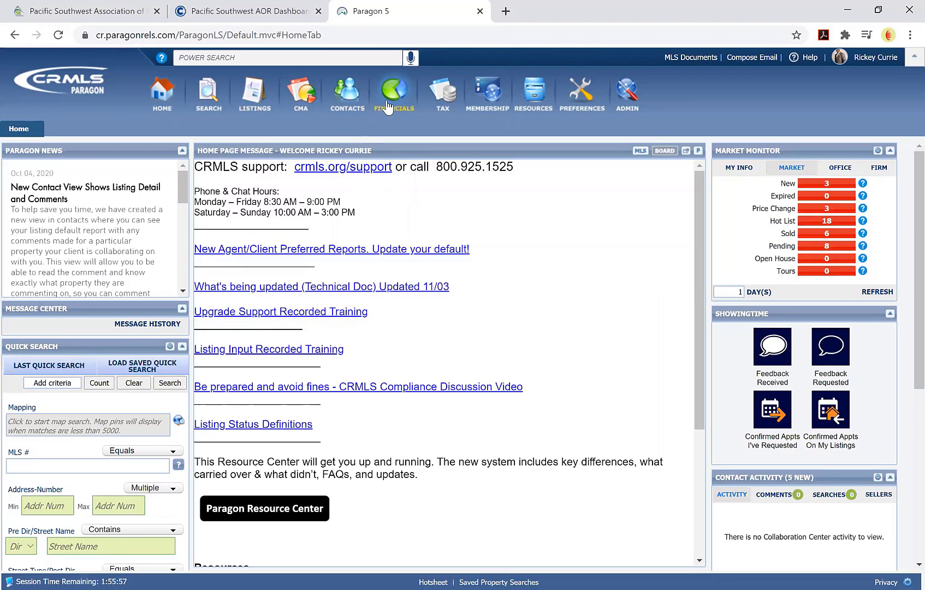
Step: Open the contact manager's list and bring up the record of the second contact
{"action": "left_click", "coordinate": [348, 110]}
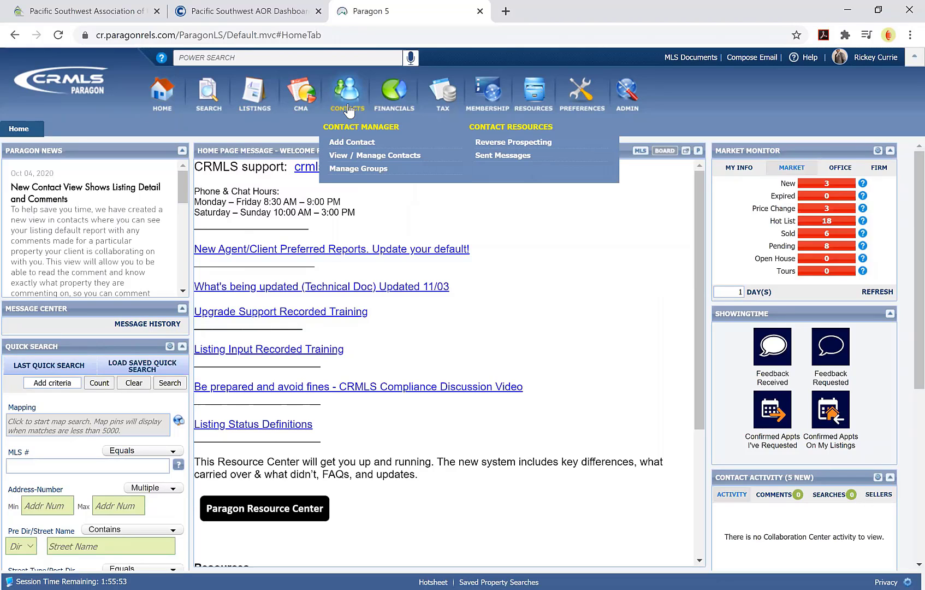
{"action": "left_click", "coordinate": [358, 156]}
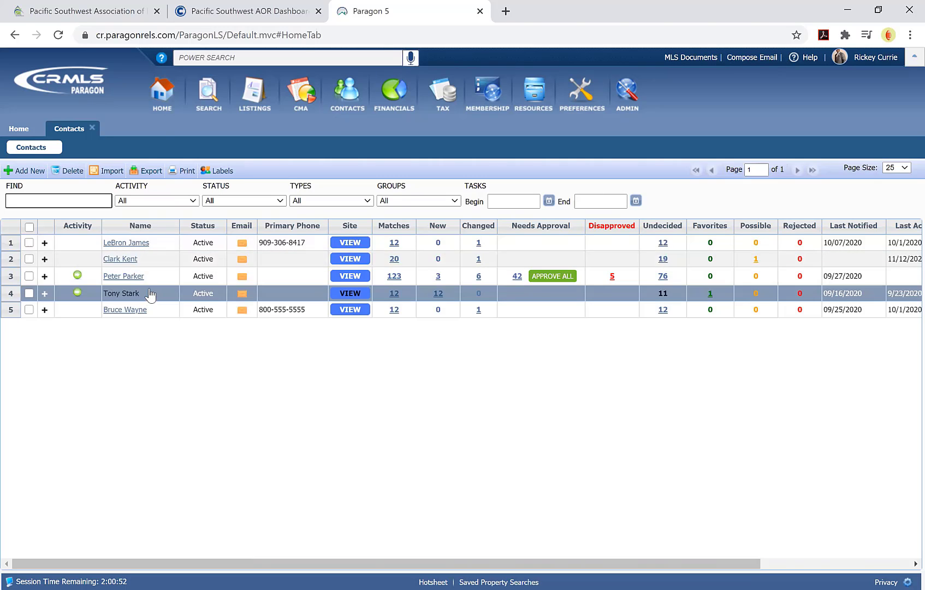
{"action": "left_click", "coordinate": [121, 265]}
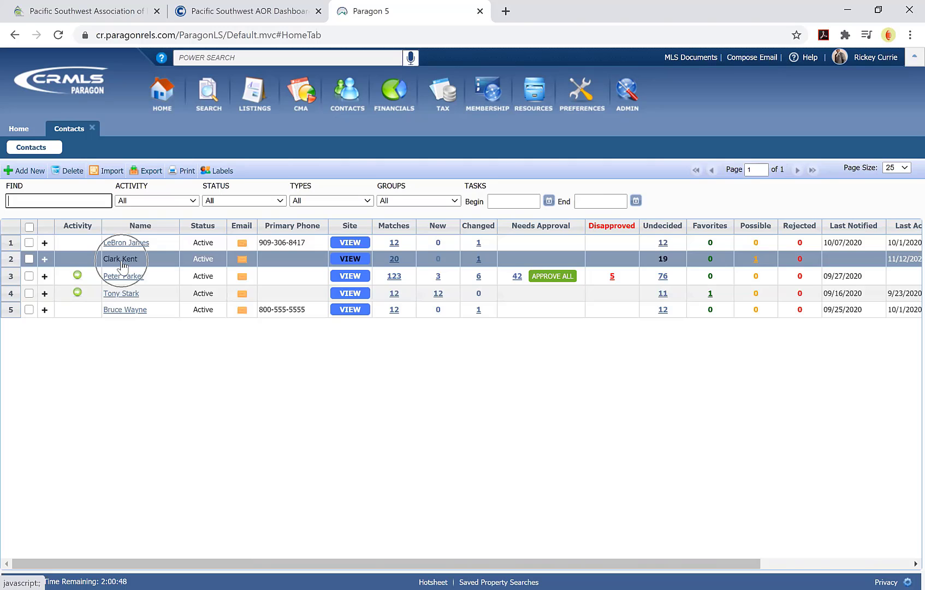
{"action": "left_click", "coordinate": [121, 266]}
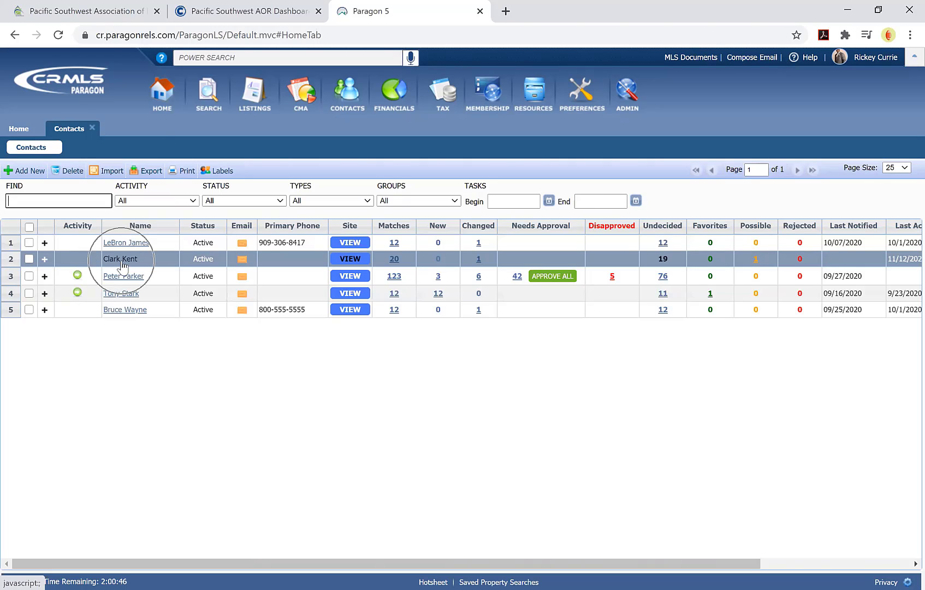
{"action": "left_click", "coordinate": [121, 266]}
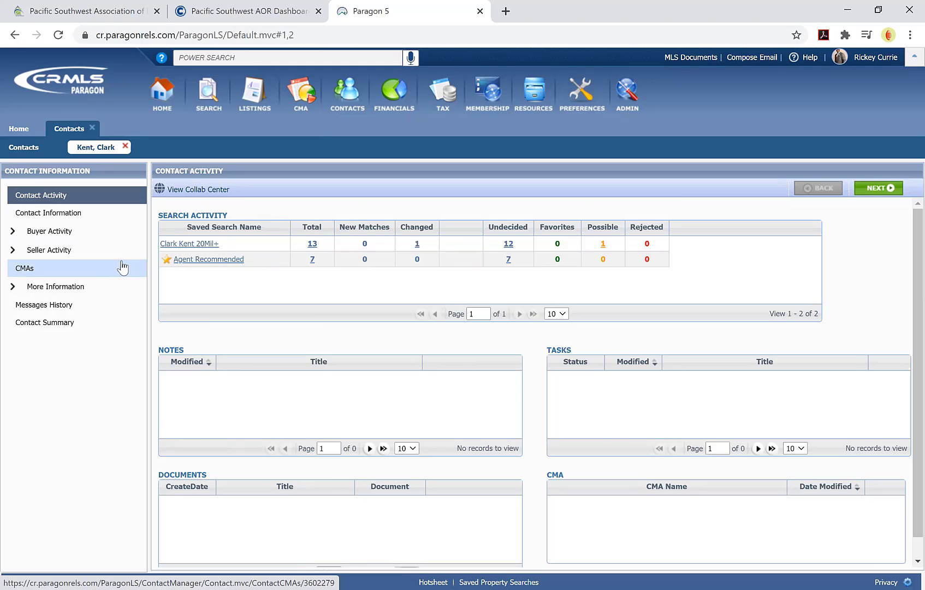
Step: Review the contact's information form, including the Use Reverse Prospecting option, and save the contact
{"action": "left_click", "coordinate": [79, 217]}
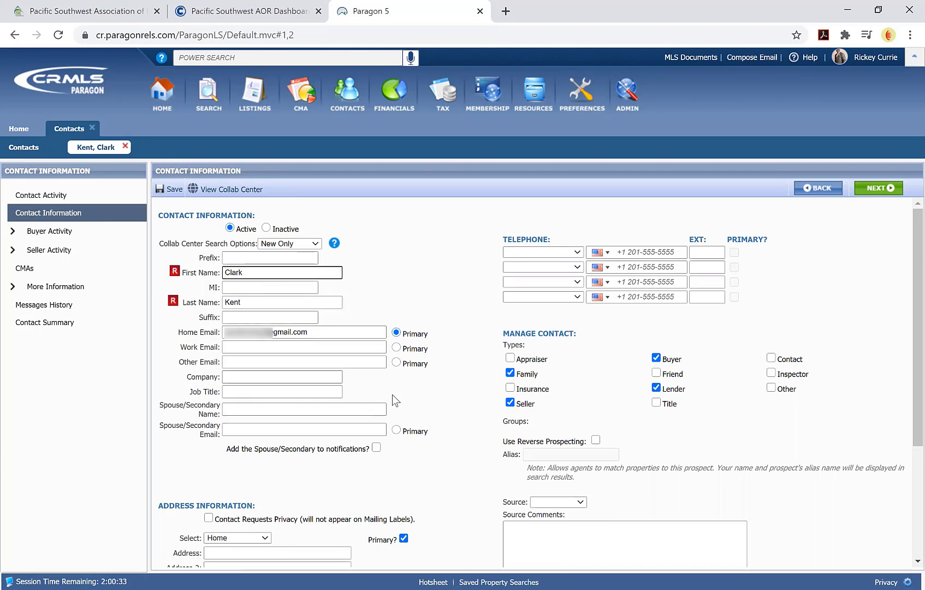
{"action": "scroll", "coordinate": [392, 395], "scroll_direction": "down", "scroll_amount": 1}
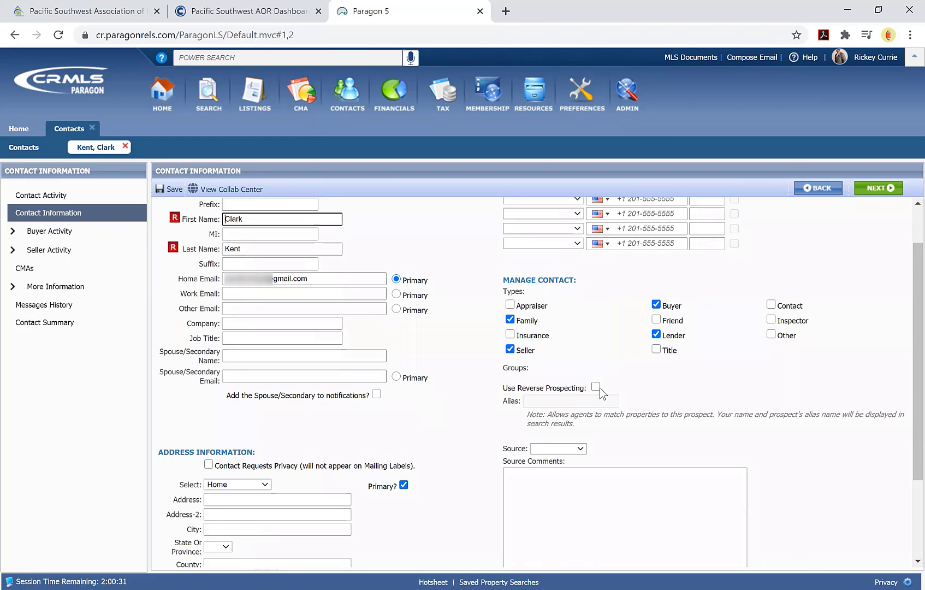
{"action": "left_click", "coordinate": [597, 387]}
{"action": "left_click", "coordinate": [171, 193]}
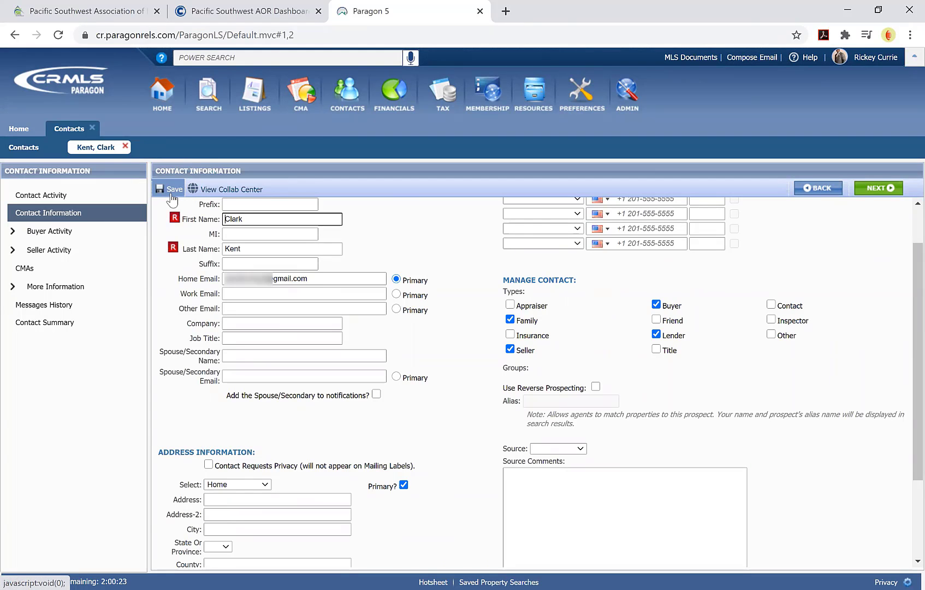
{"action": "left_click", "coordinate": [169, 190]}
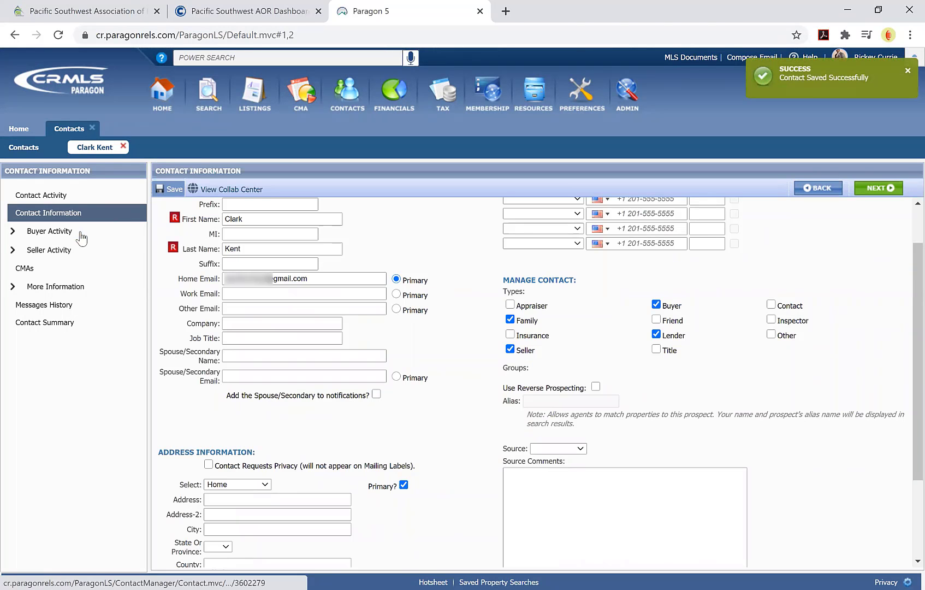
Step: Open the contact's 20Mil+ saved search under buyer activity and check its Collab Center and welcome message status
{"action": "left_click", "coordinate": [67, 235]}
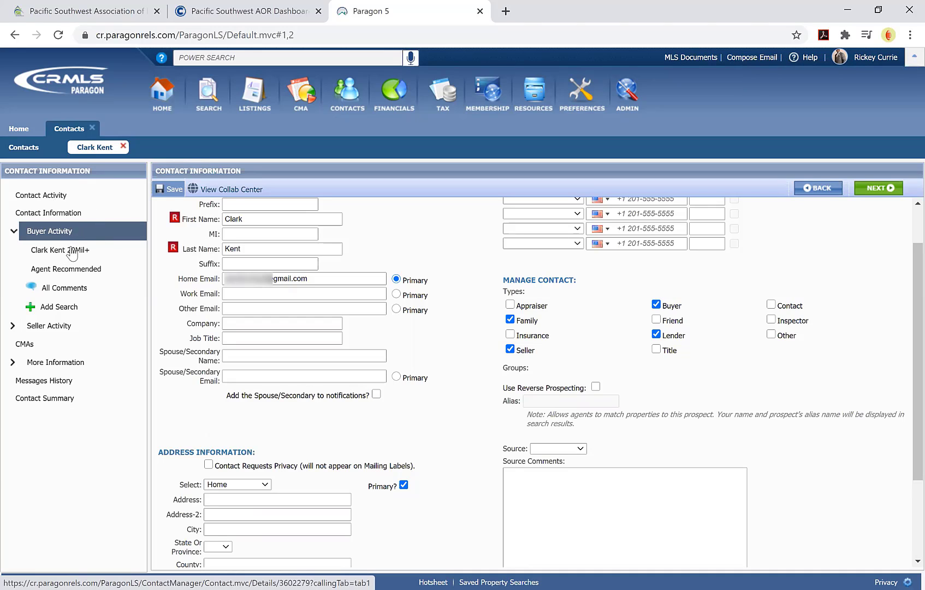
{"action": "left_click", "coordinate": [72, 252]}
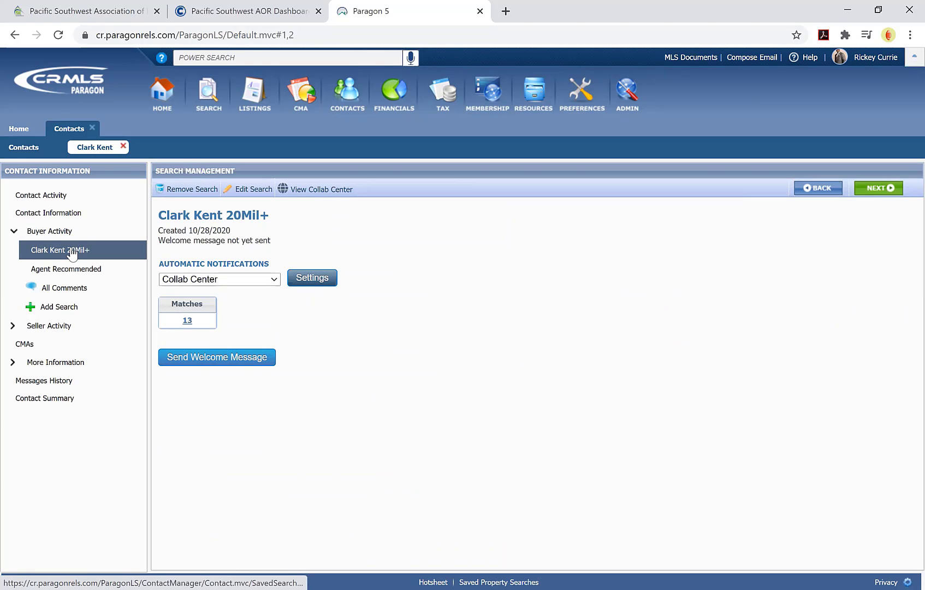
{"action": "left_click", "coordinate": [325, 192]}
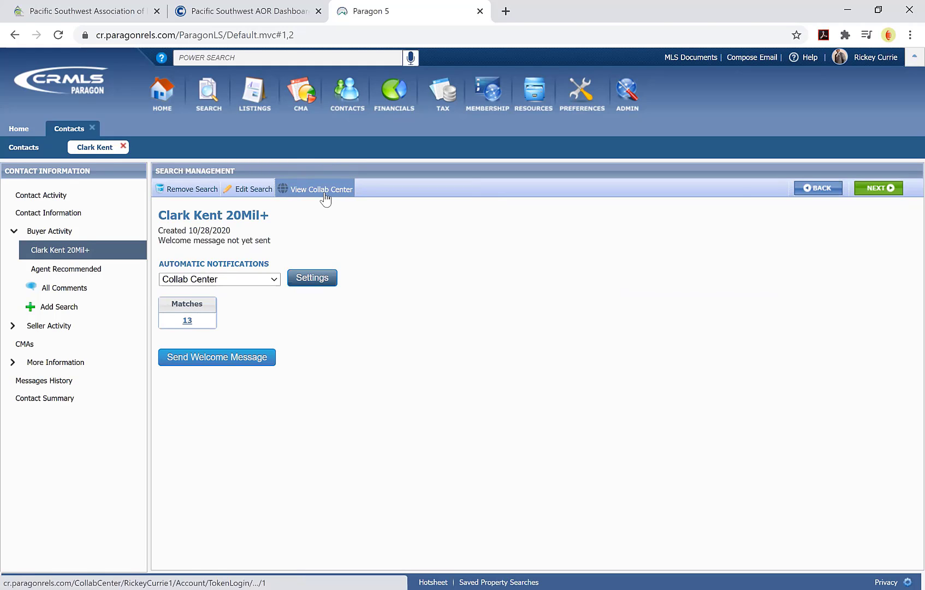
{"action": "left_click", "coordinate": [325, 191]}
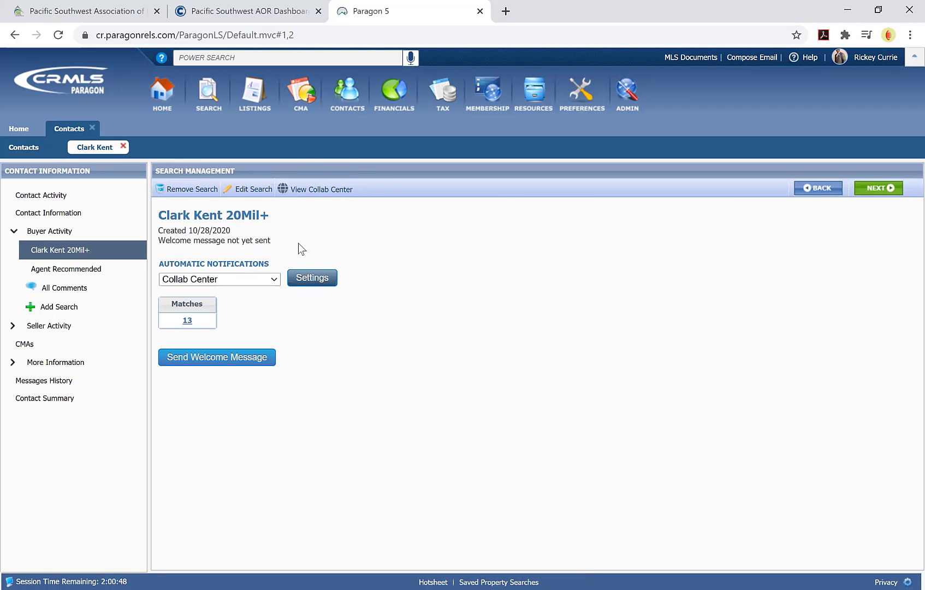
{"action": "left_click_drag", "start_coordinate": [271, 240], "coordinate": [164, 241]}
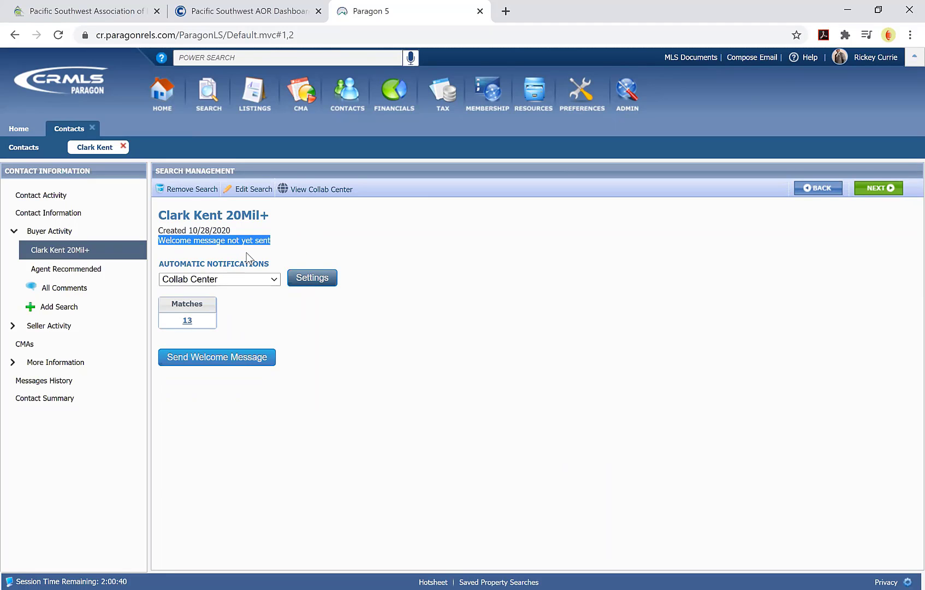
{"action": "left_click", "coordinate": [364, 239]}
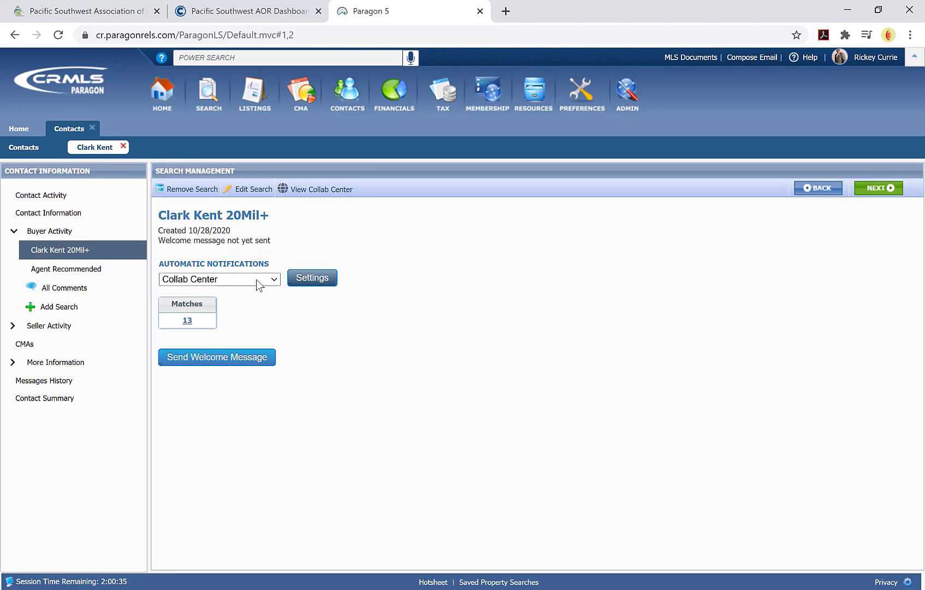
Step: Turn off the saved search's automatic notifications and choose Email as the notification method instead
{"action": "left_click", "coordinate": [256, 279]}
{"action": "left_click", "coordinate": [258, 297]}
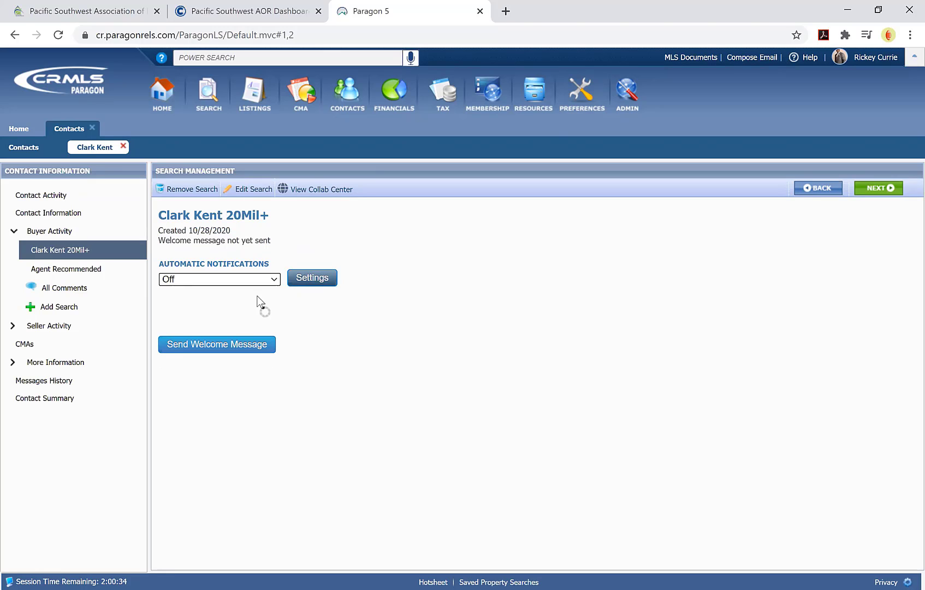
{"action": "left_click", "coordinate": [247, 269]}
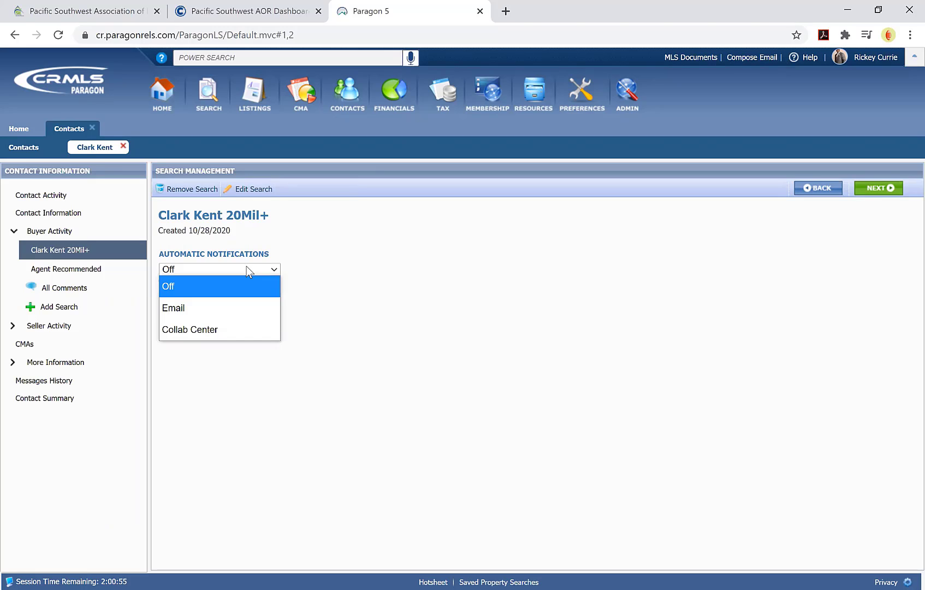
{"action": "left_click", "coordinate": [224, 309]}
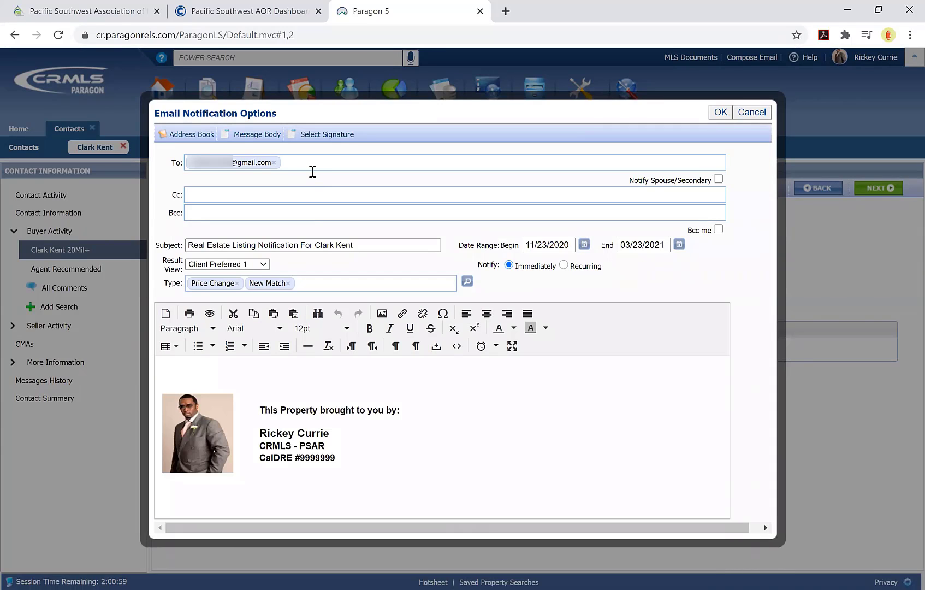
Step: Examine the email notification's recipients, Bcc me option, subject line and available result views
{"action": "left_click", "coordinate": [312, 171]}
{"action": "left_click", "coordinate": [721, 232]}
{"action": "left_click_drag", "start_coordinate": [367, 247], "coordinate": [185, 246]}
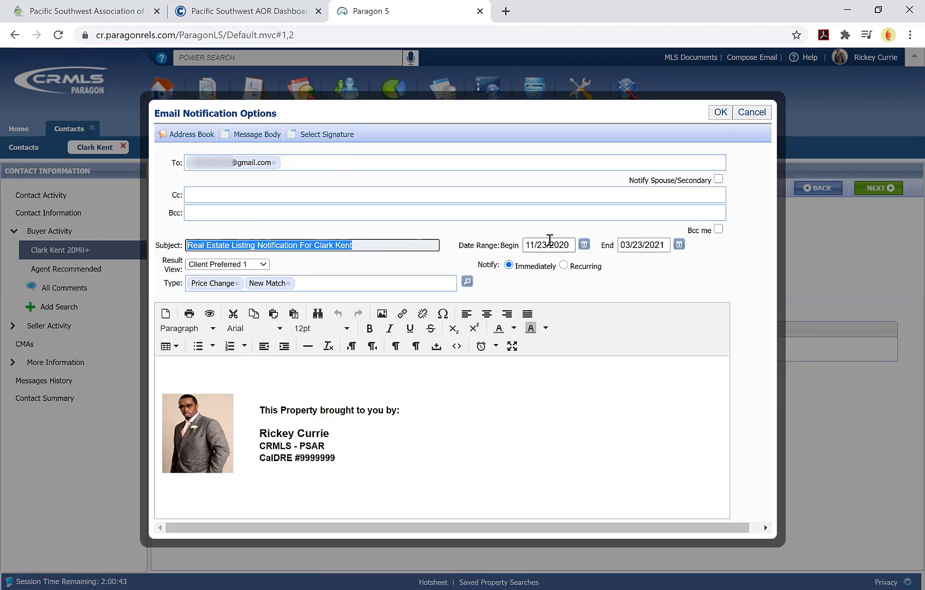
{"action": "left_click", "coordinate": [264, 266]}
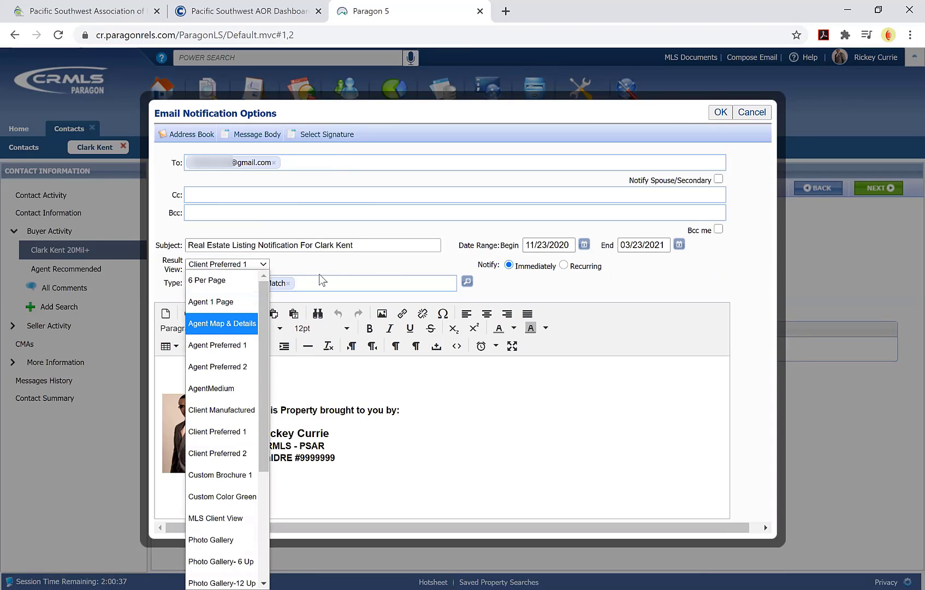
{"action": "left_click", "coordinate": [359, 268]}
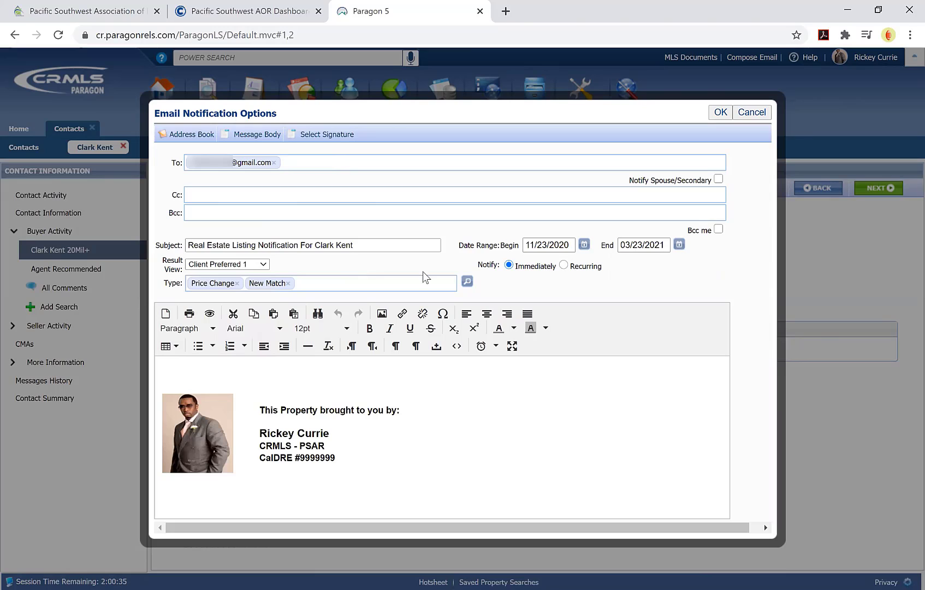
Step: Change the email notification from Immediately to Recurring, with a daily schedule of every 1 day at 9:00 PM
{"action": "left_click", "coordinate": [527, 275]}
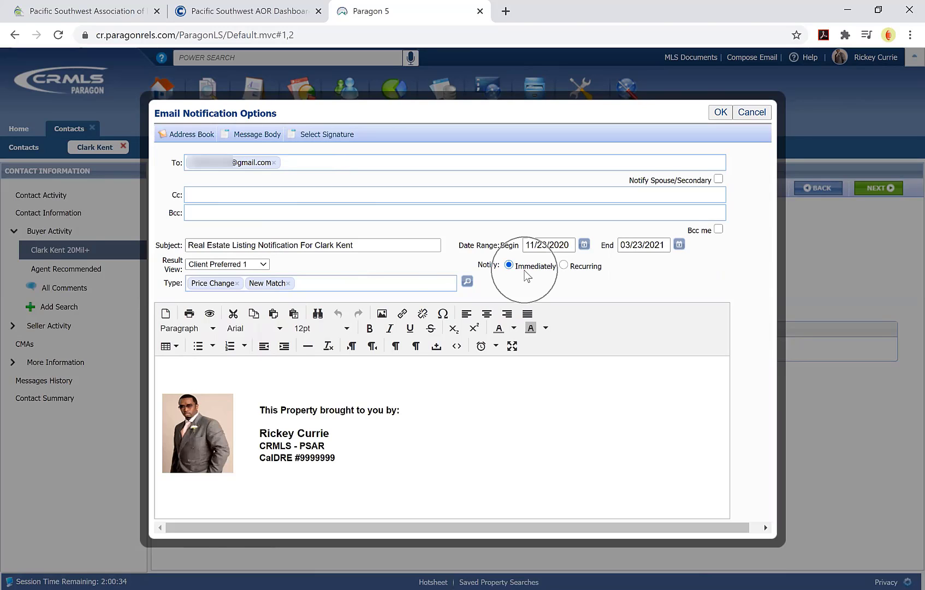
{"action": "left_click", "coordinate": [524, 271]}
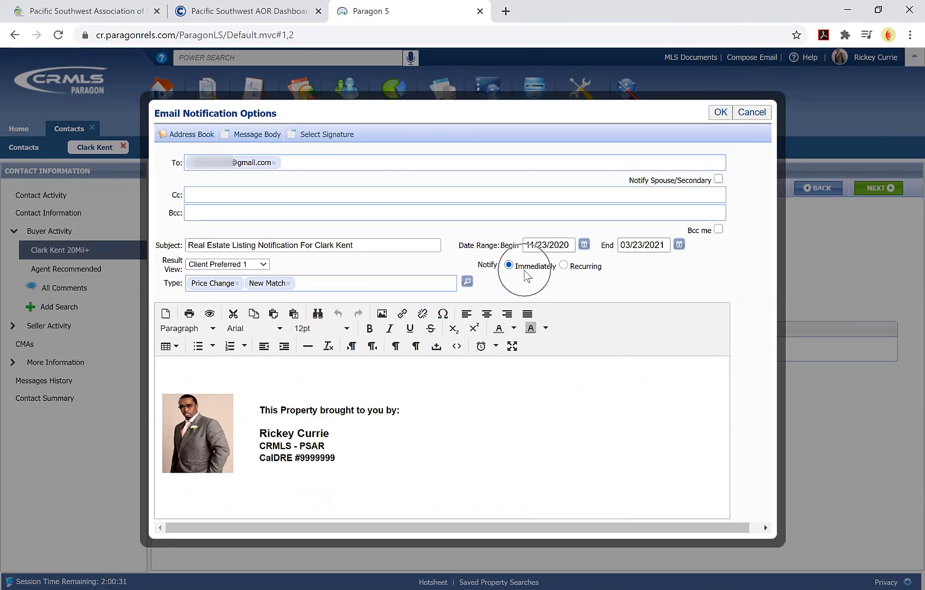
{"action": "left_click", "coordinate": [525, 270]}
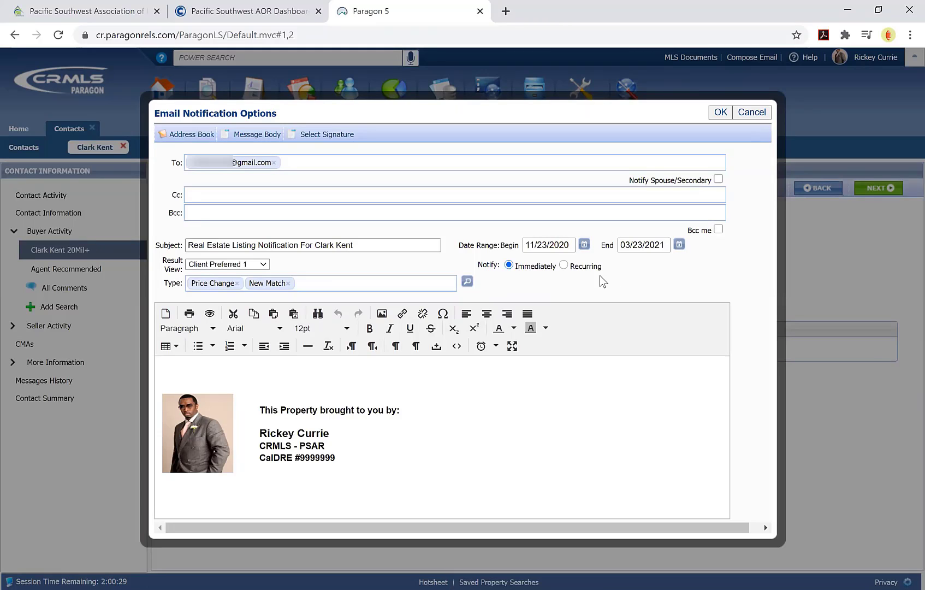
{"action": "left_click", "coordinate": [564, 266]}
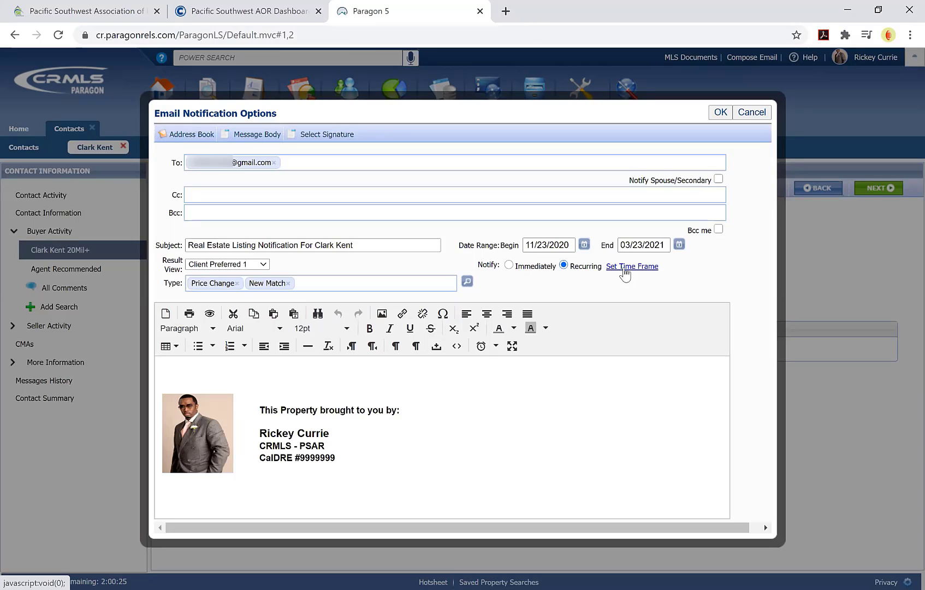
{"action": "left_click", "coordinate": [624, 268]}
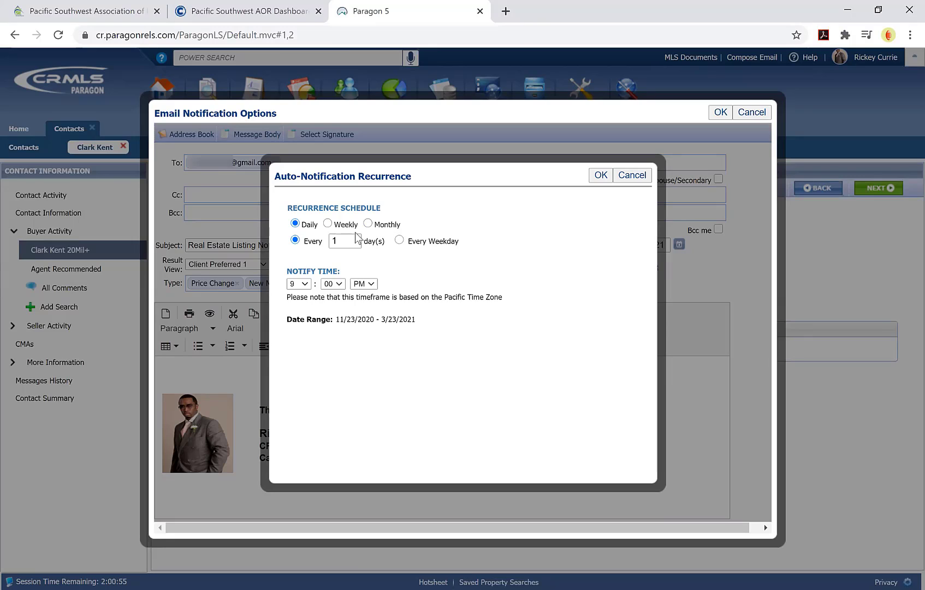
{"action": "left_click", "coordinate": [323, 283]}
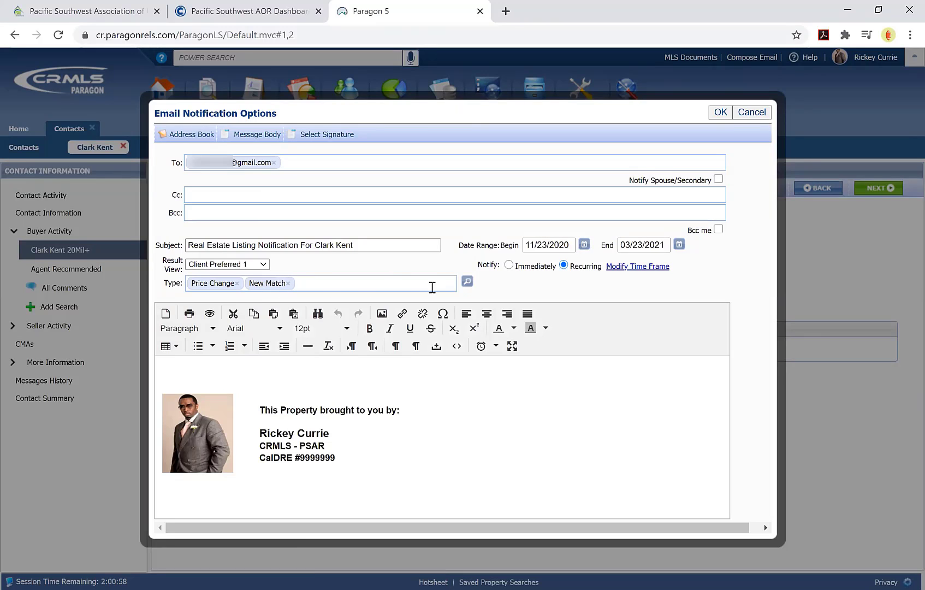
Step: Review the notification trigger types and discard the email notification options
{"action": "left_click", "coordinate": [466, 283]}
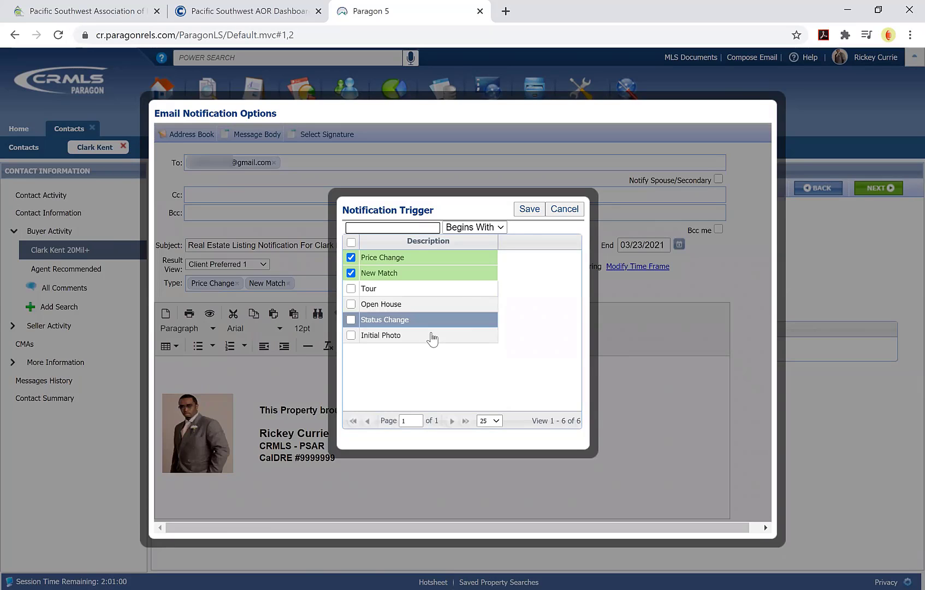
{"action": "left_click", "coordinate": [538, 211]}
{"action": "left_click", "coordinate": [565, 209]}
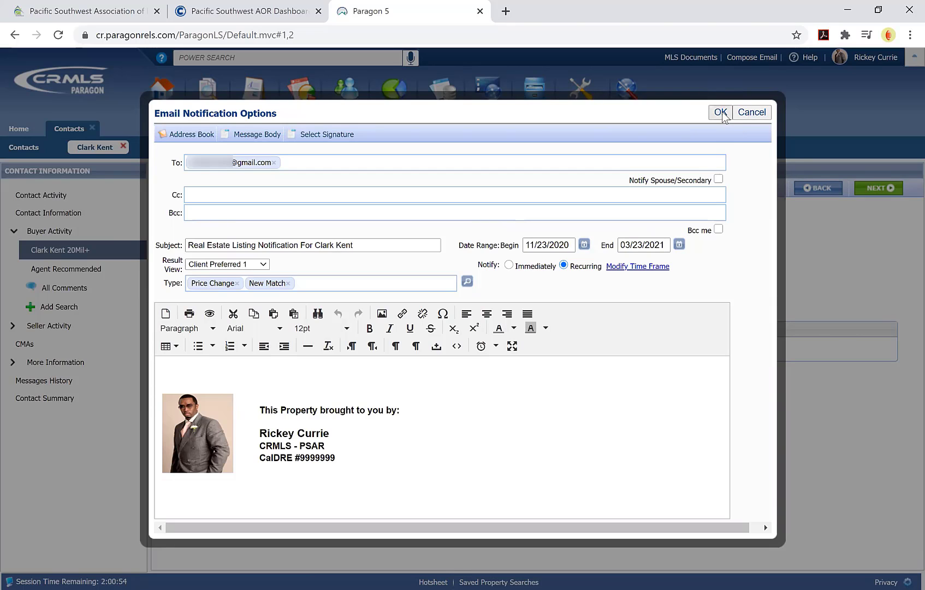
{"action": "left_click", "coordinate": [750, 113]}
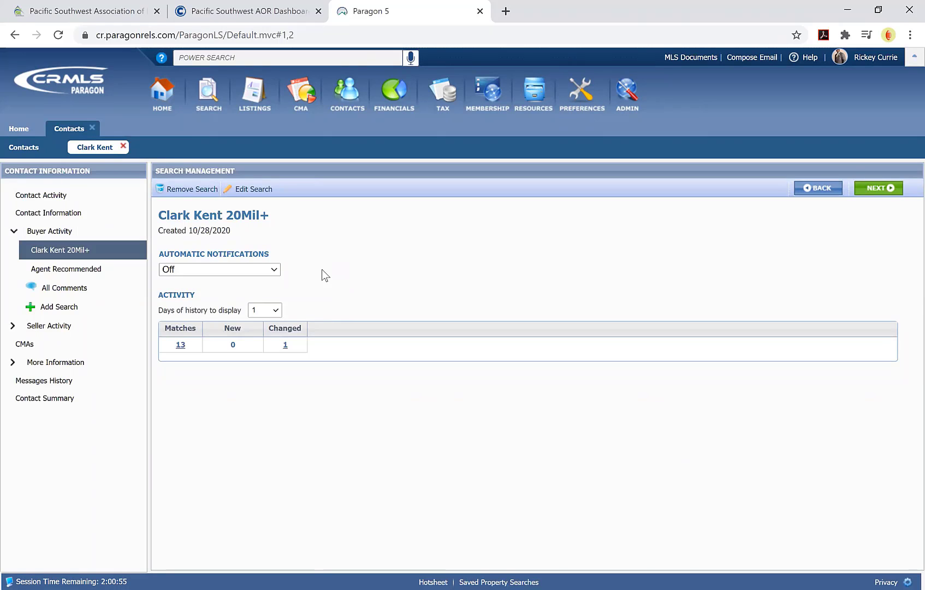
Step: Set the saved search's automatic notifications to Collab Center
{"action": "left_click", "coordinate": [273, 269]}
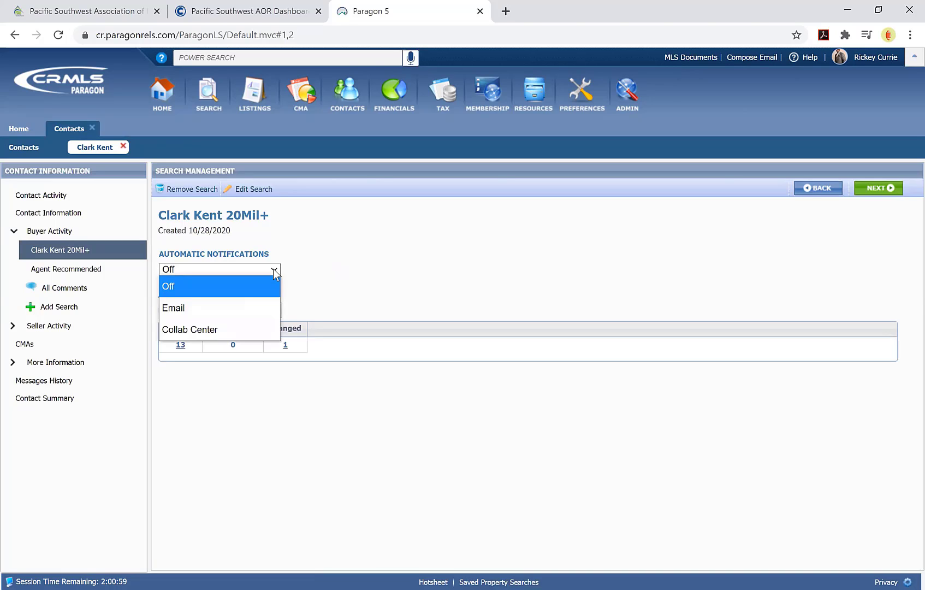
{"action": "key", "text": "ctrl"}
{"action": "left_click", "coordinate": [232, 327]}
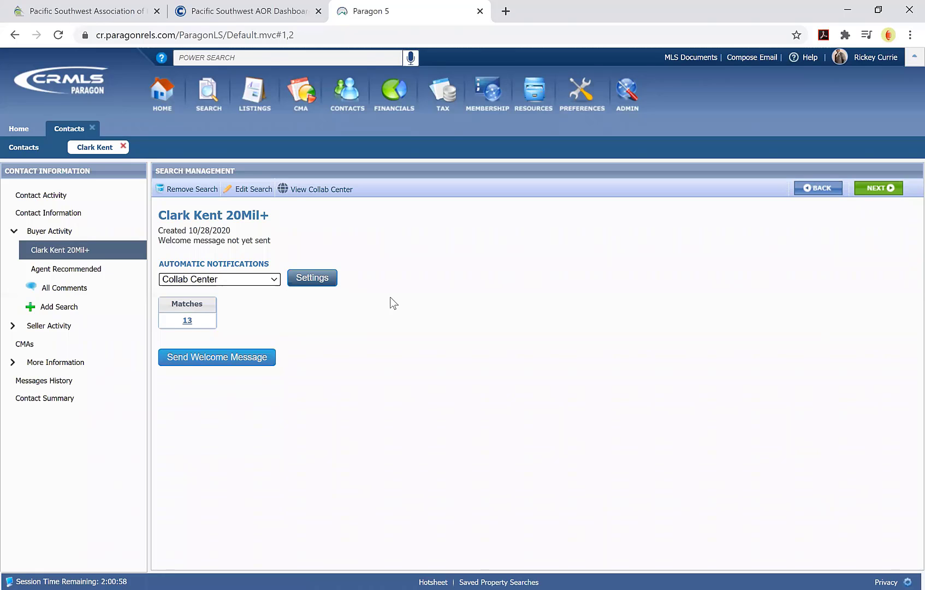
Step: Review the Collab Center notification settings for the saved search, including date range, triggers, recipients and subject, and accept them
{"action": "left_click", "coordinate": [326, 279]}
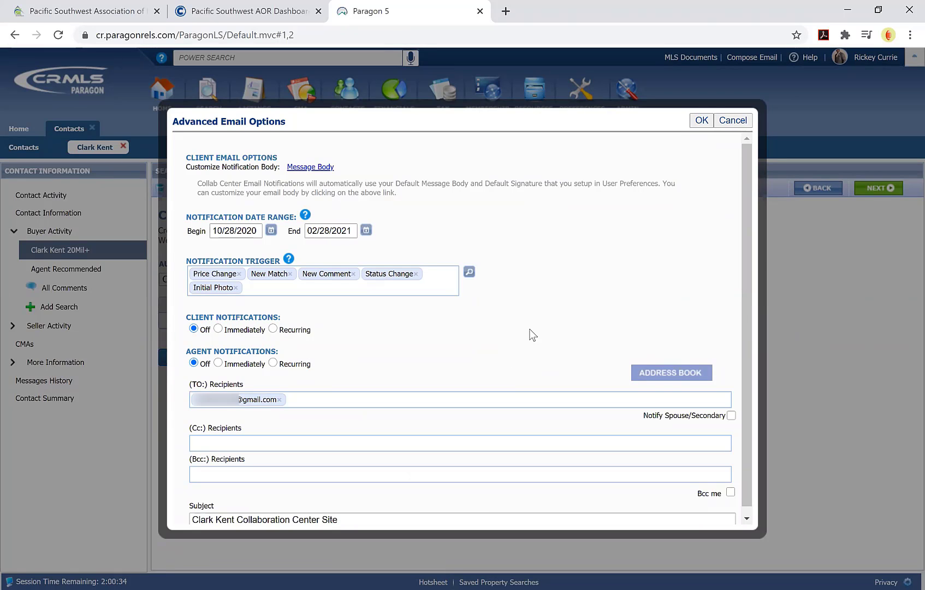
{"action": "scroll", "coordinate": [535, 319], "scroll_direction": "down", "scroll_amount": 1}
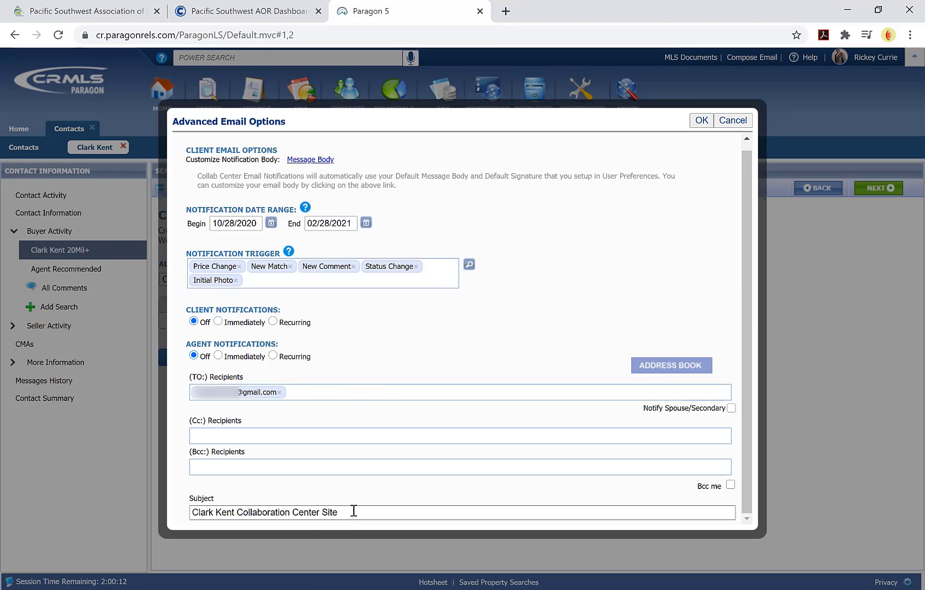
{"action": "left_click_drag", "start_coordinate": [339, 512], "coordinate": [181, 512]}
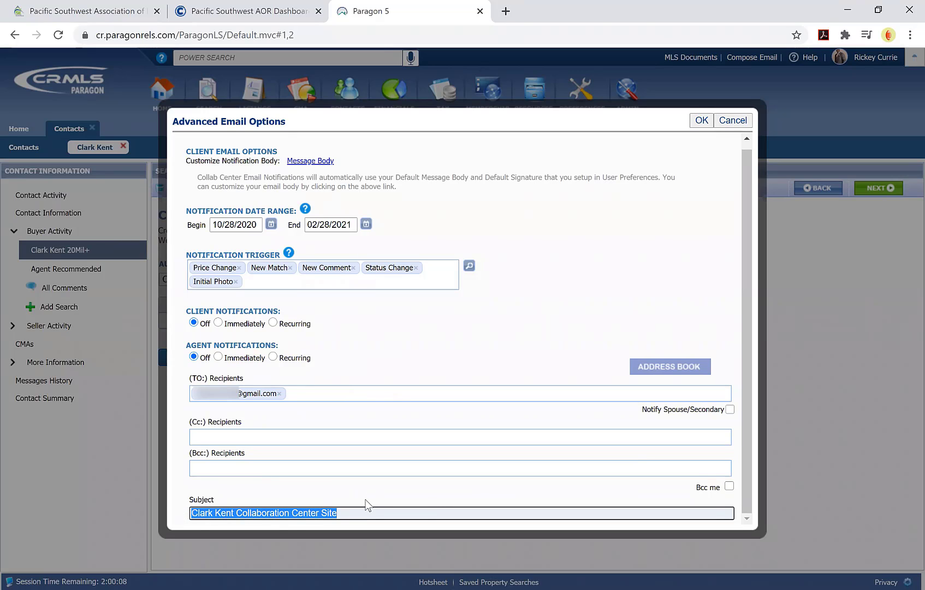
{"action": "left_click", "coordinate": [419, 486]}
{"action": "left_click", "coordinate": [701, 121]}
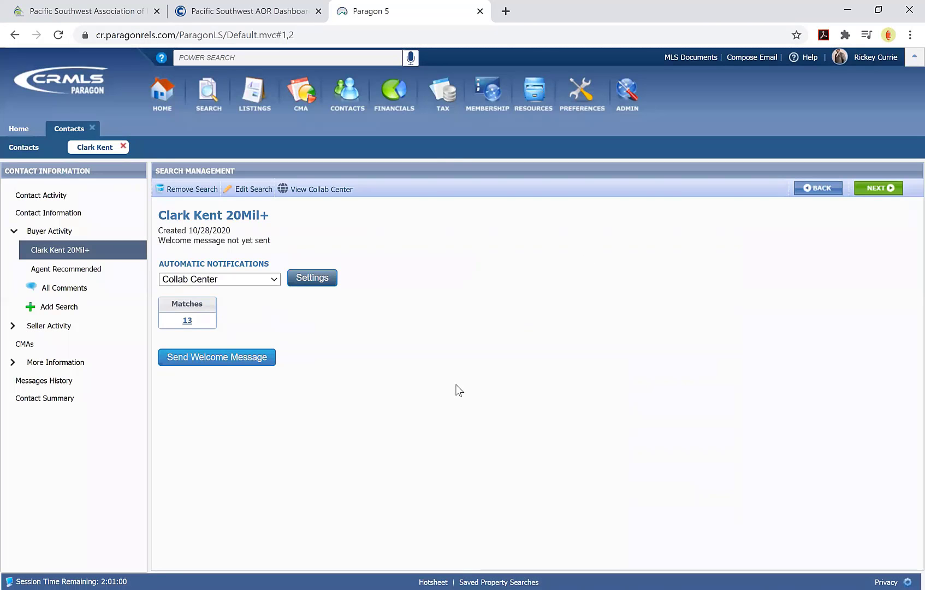
Step: Check the search's welcome message status and draft a welcome message to the client with the text "Hello"
{"action": "left_click_drag", "start_coordinate": [279, 246], "coordinate": [161, 242]}
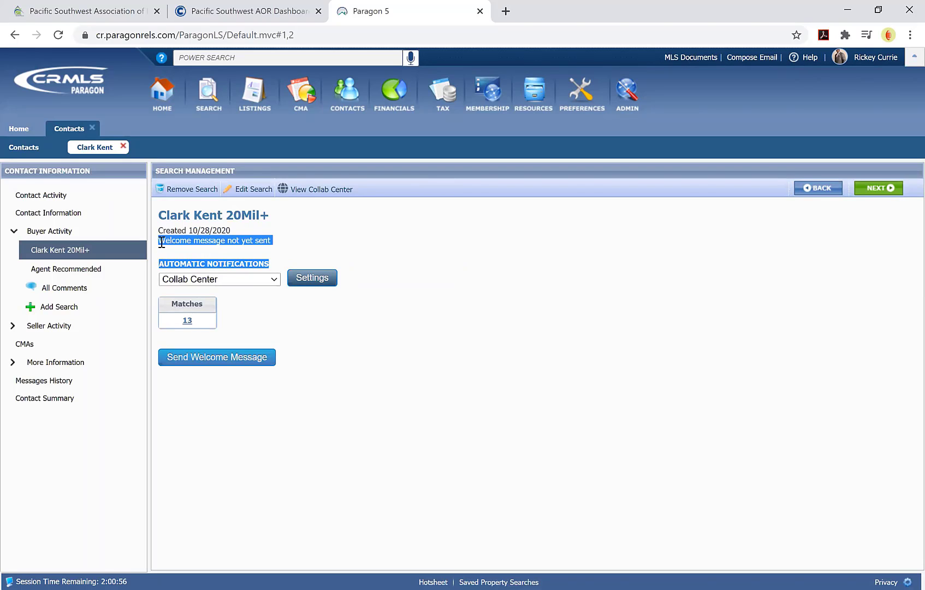
{"action": "left_click", "coordinate": [239, 369]}
{"action": "left_click", "coordinate": [233, 359]}
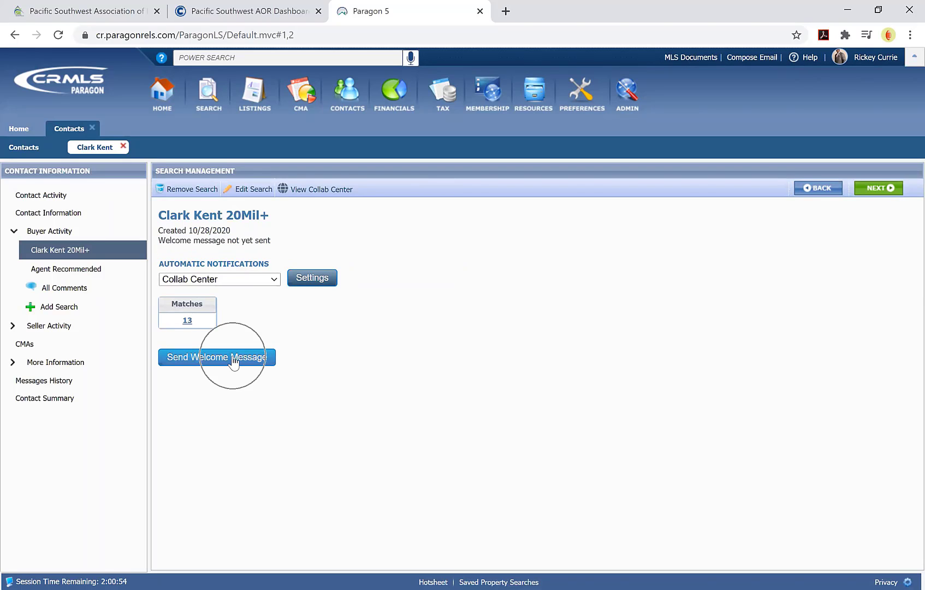
{"action": "left_click", "coordinate": [235, 359]}
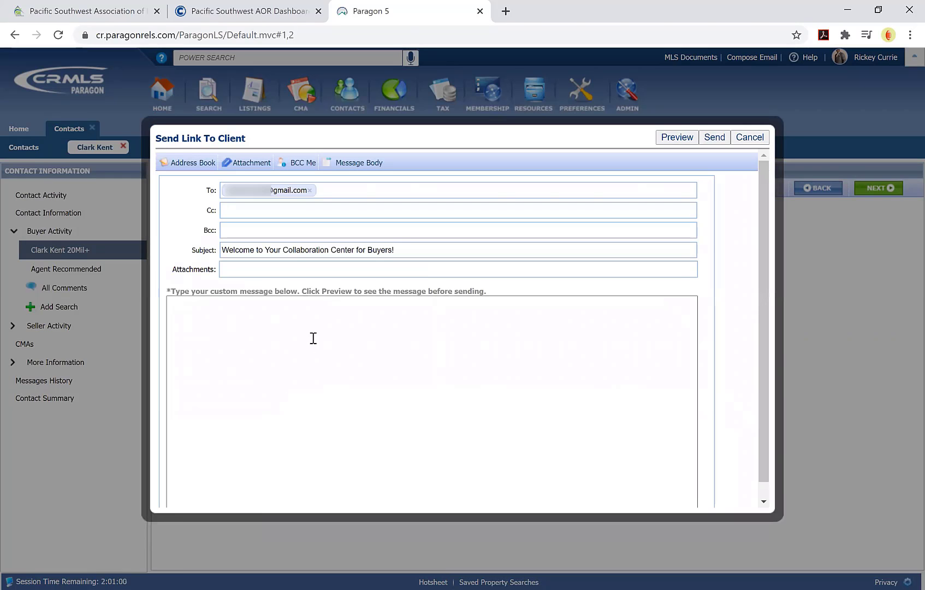
{"action": "left_click", "coordinate": [314, 333]}
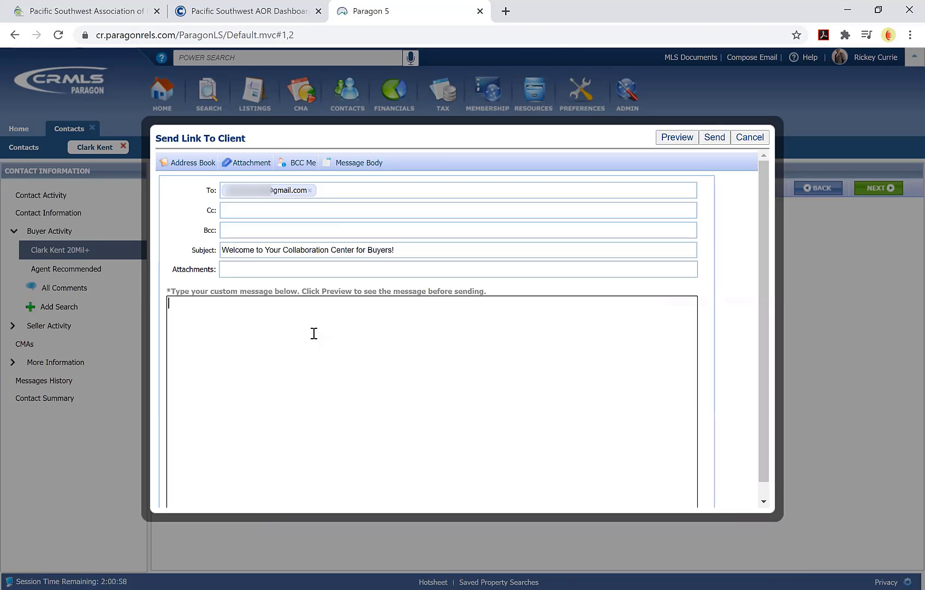
{"action": "type", "text": "Hello"}
Step: Preview the welcome email and examine its custom greeting, search matches, listing sources and listing categories
{"action": "left_click", "coordinate": [716, 139]}
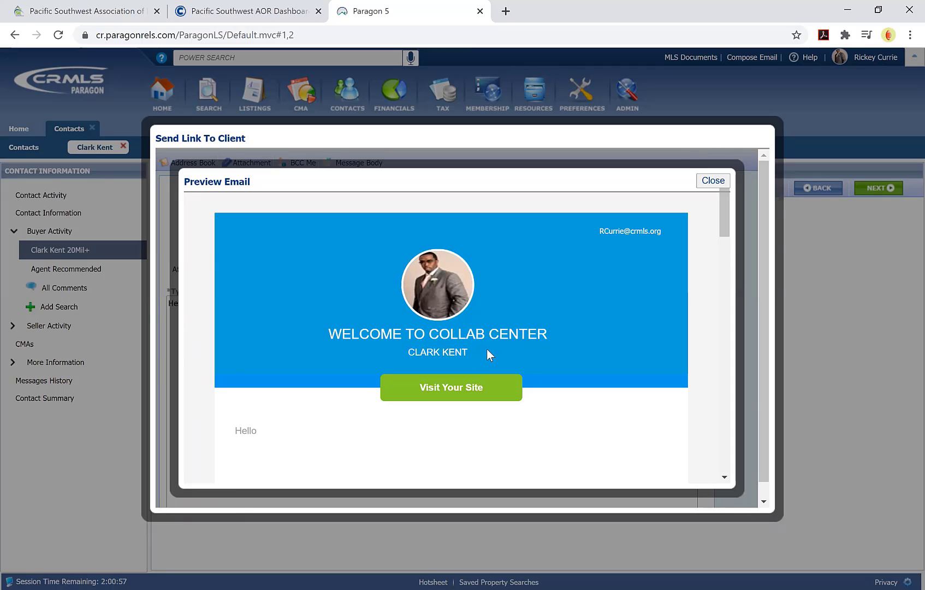
{"action": "scroll", "coordinate": [480, 347], "scroll_direction": "down", "scroll_amount": 2}
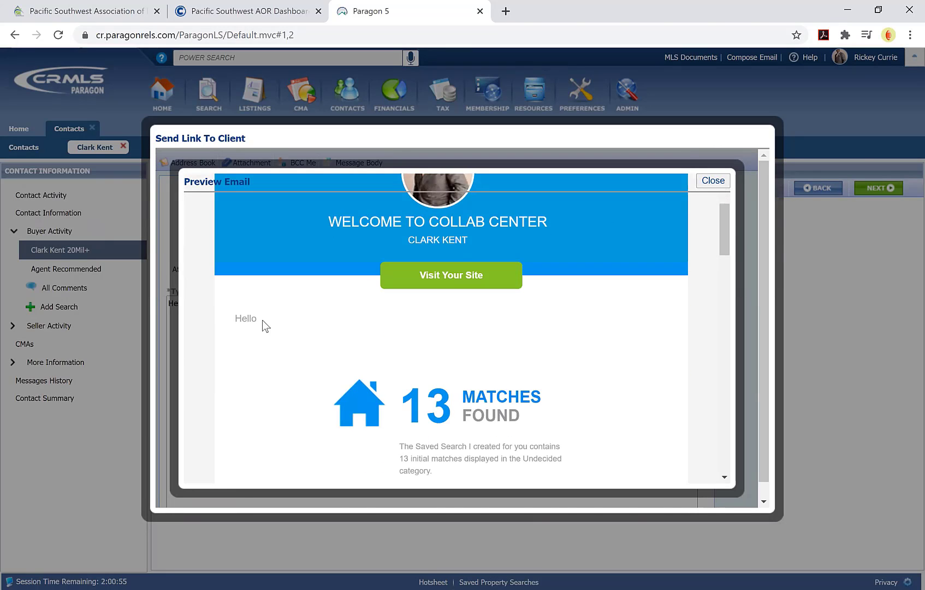
{"action": "left_click", "coordinate": [263, 319]}
{"action": "left_click_drag", "start_coordinate": [263, 319], "coordinate": [238, 319]}
{"action": "scroll", "coordinate": [321, 339], "scroll_direction": "down", "scroll_amount": 2}
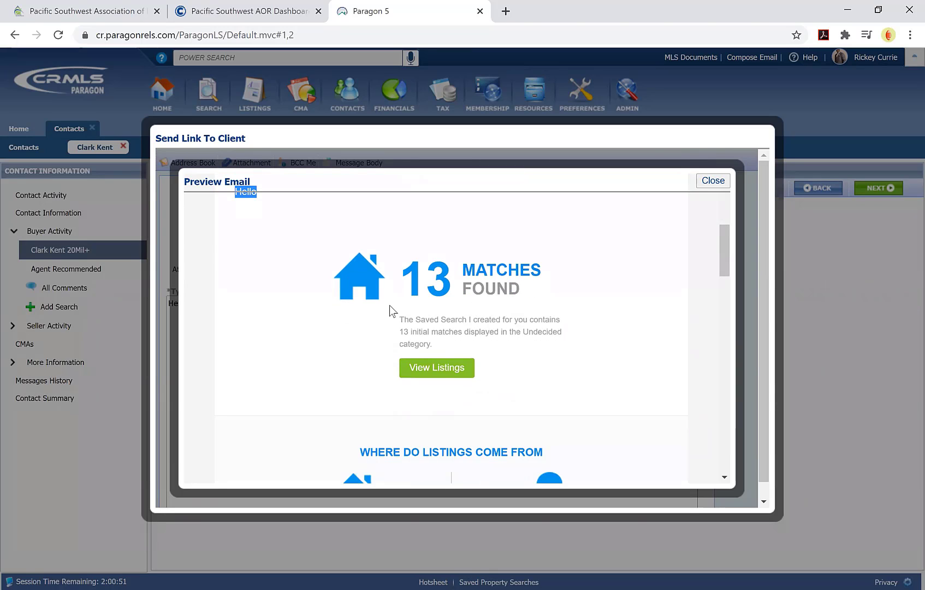
{"action": "left_click", "coordinate": [445, 372]}
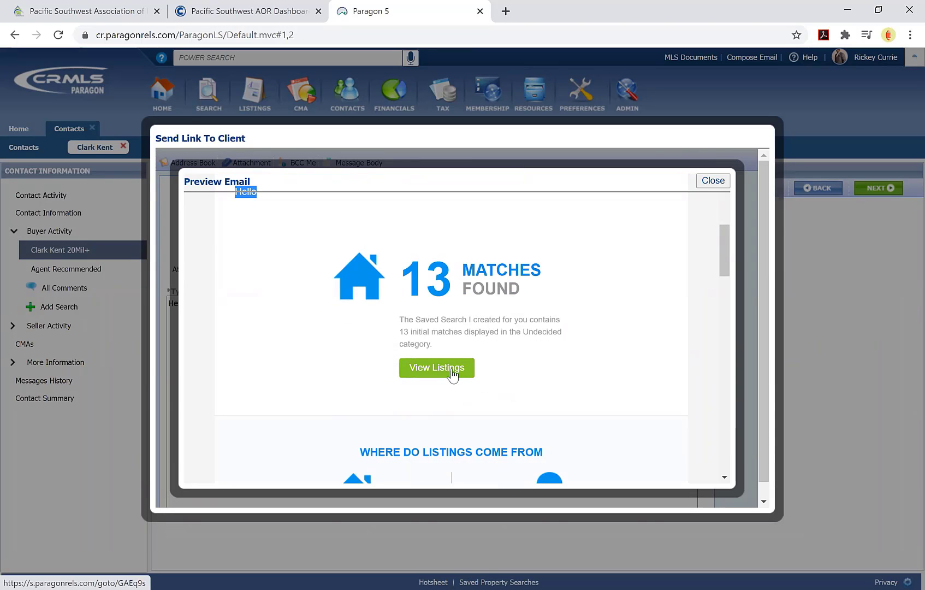
{"action": "scroll", "coordinate": [464, 365], "scroll_direction": "down", "scroll_amount": 2}
{"action": "scroll", "coordinate": [465, 365], "scroll_direction": "down", "scroll_amount": 2}
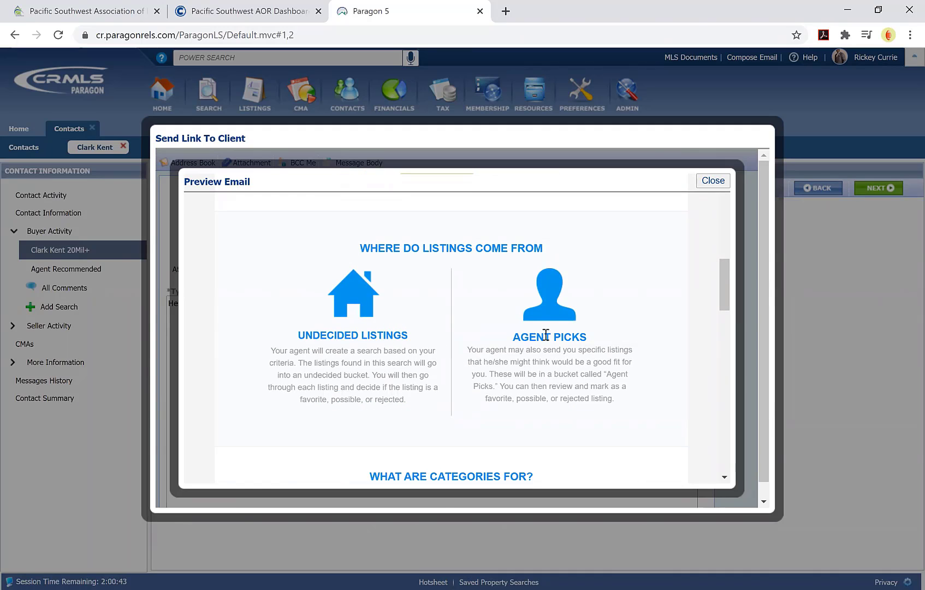
{"action": "scroll", "coordinate": [551, 344], "scroll_direction": "down", "scroll_amount": 1}
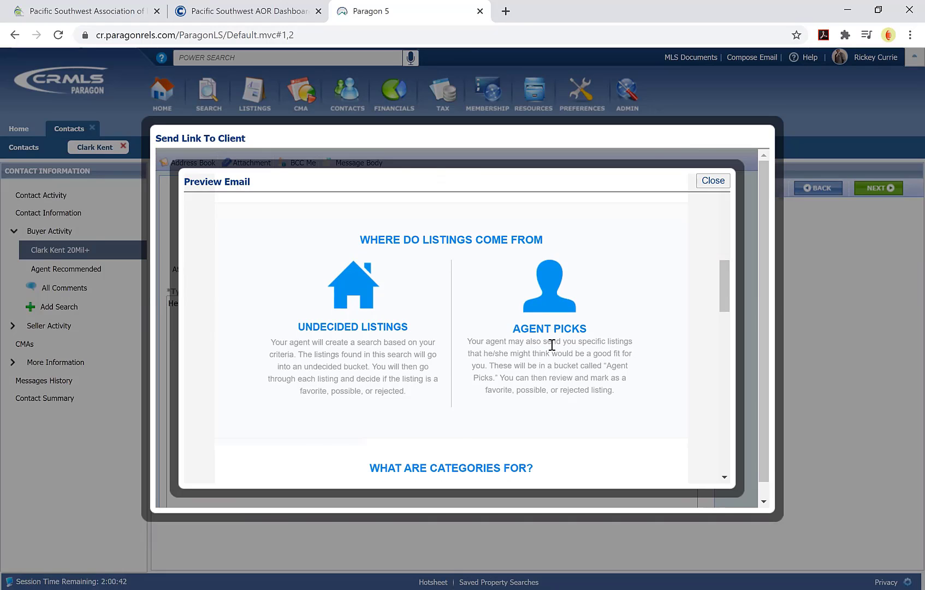
{"action": "scroll", "coordinate": [552, 345], "scroll_direction": "down", "scroll_amount": 3}
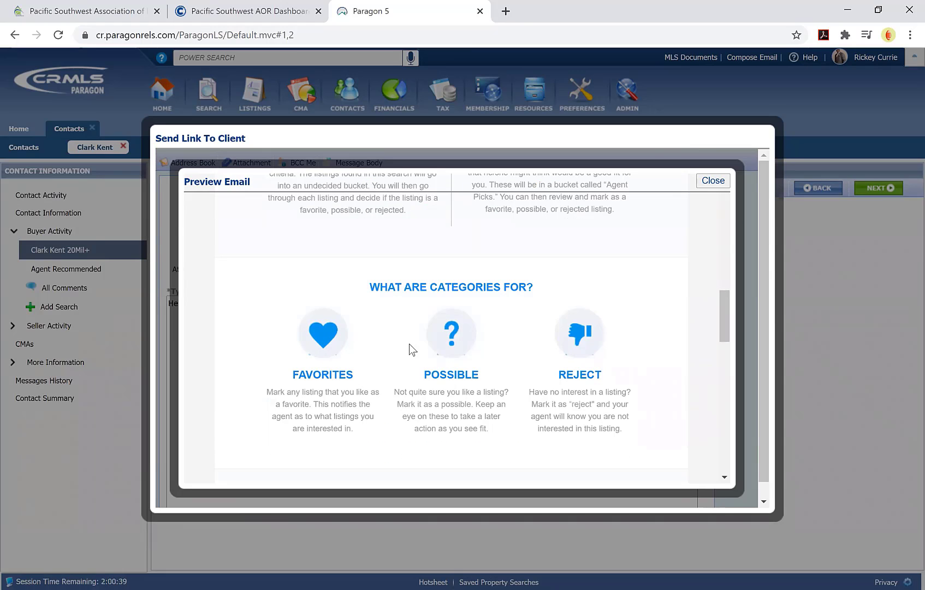
Step: Examine the preview's sections on comments, custom folders, comparing listings and creating a password, and discard the welcome message
{"action": "scroll", "coordinate": [550, 353], "scroll_direction": "down", "scroll_amount": 4}
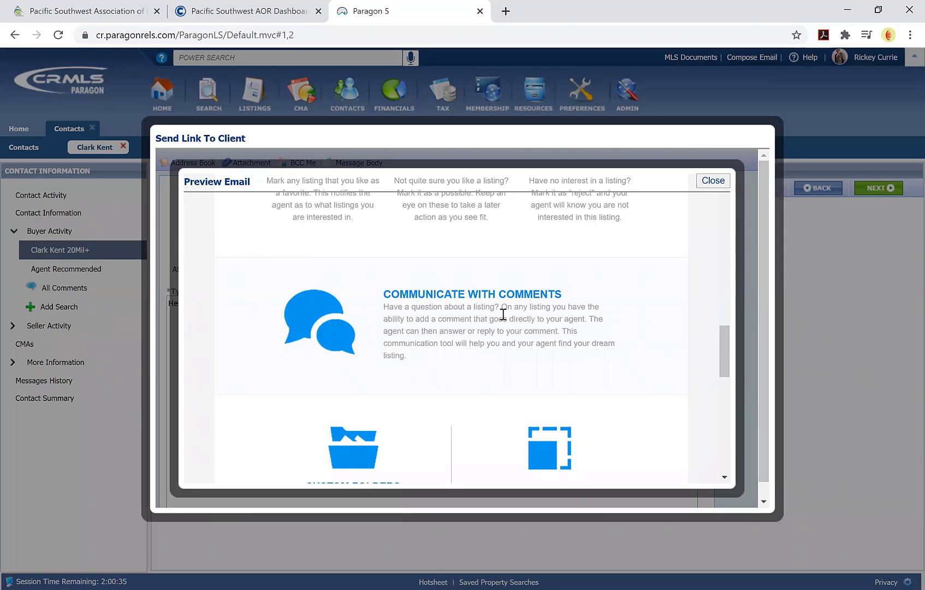
{"action": "scroll", "coordinate": [481, 318], "scroll_direction": "down", "scroll_amount": 1}
{"action": "scroll", "coordinate": [415, 307], "scroll_direction": "down", "scroll_amount": 3}
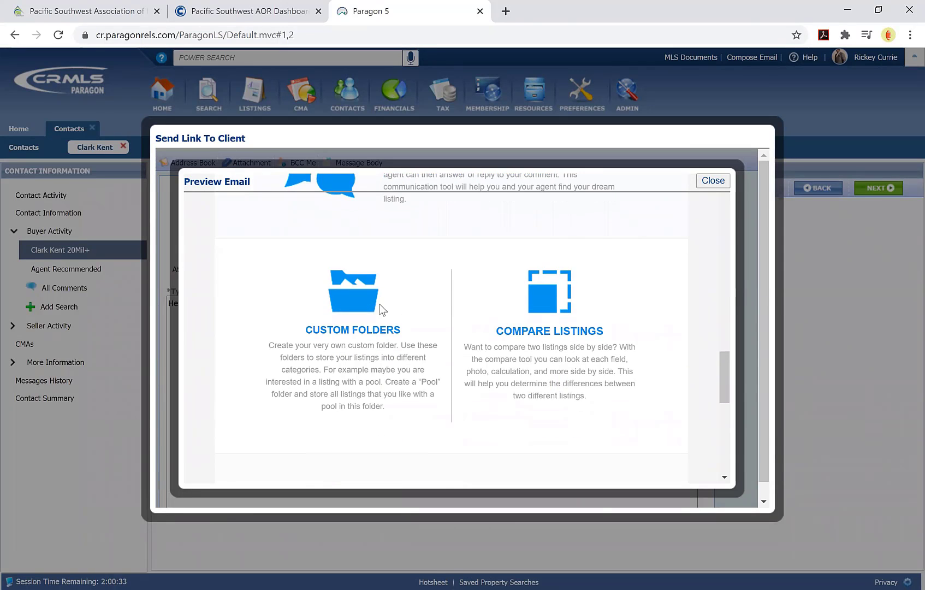
{"action": "left_click", "coordinate": [379, 306]}
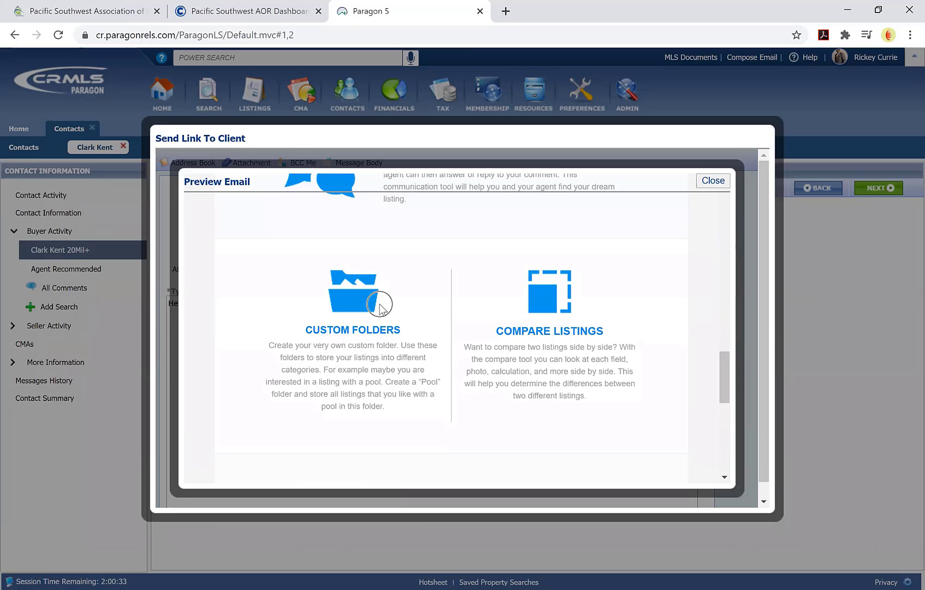
{"action": "left_click", "coordinate": [557, 313]}
{"action": "scroll", "coordinate": [557, 313], "scroll_direction": "down", "scroll_amount": 4}
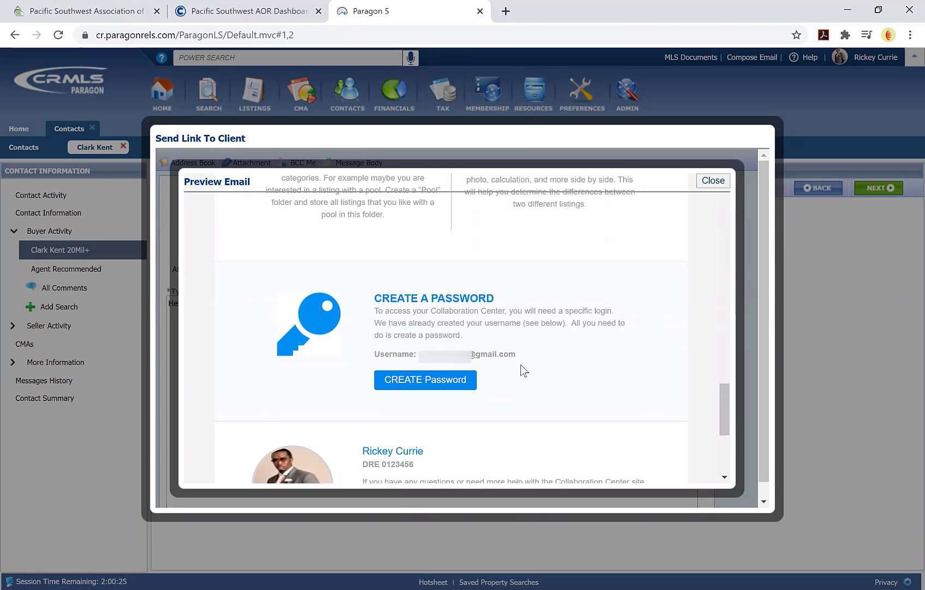
{"action": "left_click", "coordinate": [721, 186]}
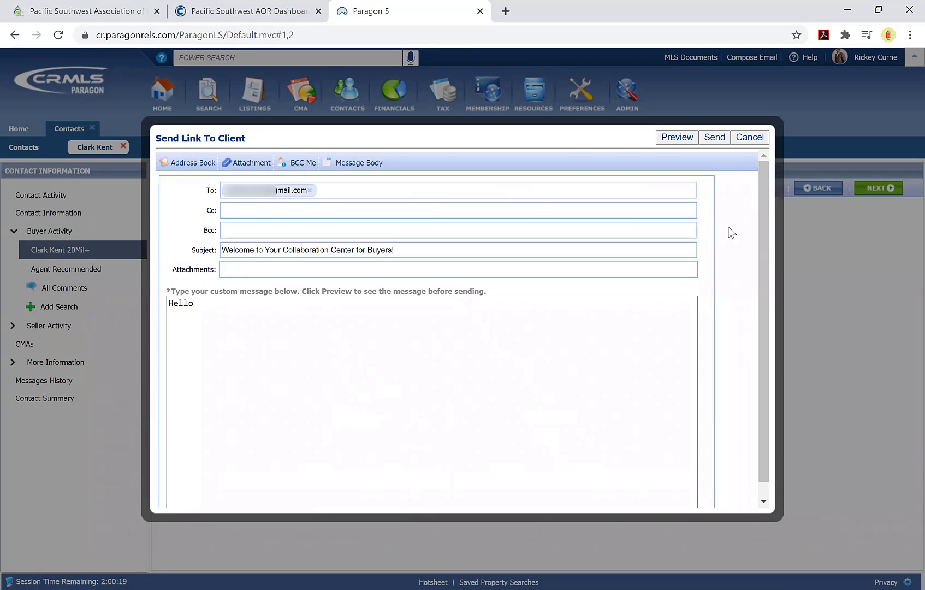
{"action": "left_click", "coordinate": [749, 138]}
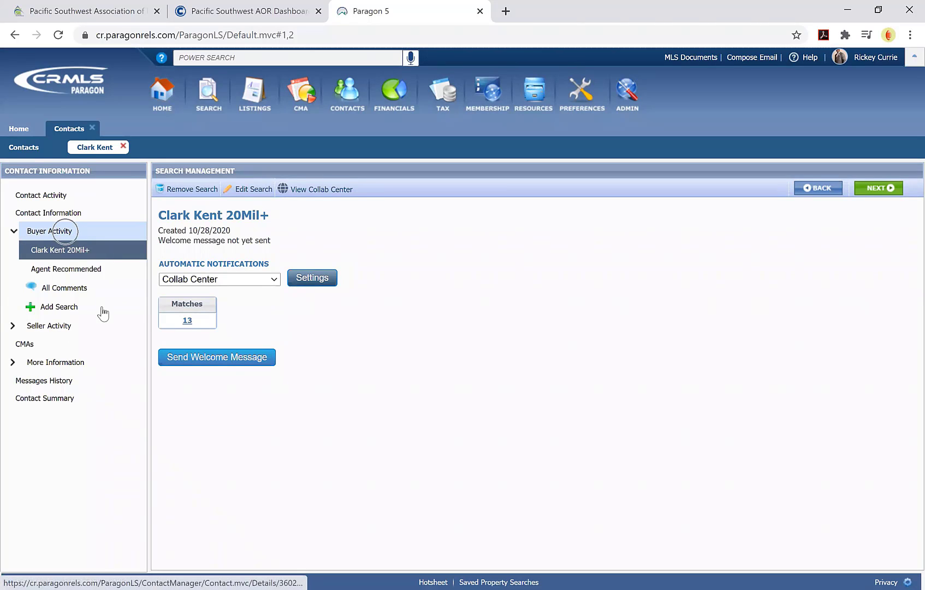
Step: Look at the contact's options for adding a new or existing saved search, and close the contact record and contact list
{"action": "left_click", "coordinate": [60, 310]}
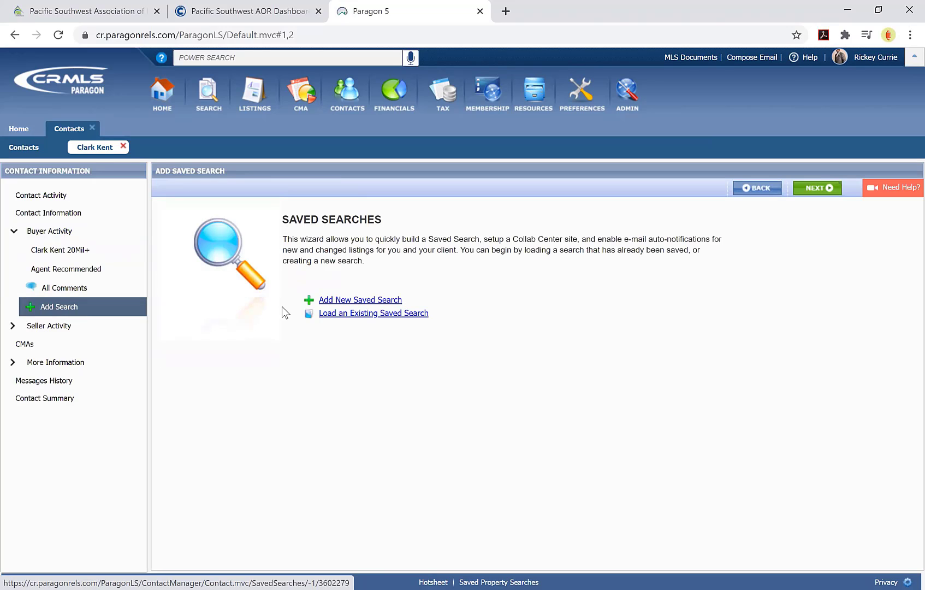
{"action": "left_click", "coordinate": [348, 315]}
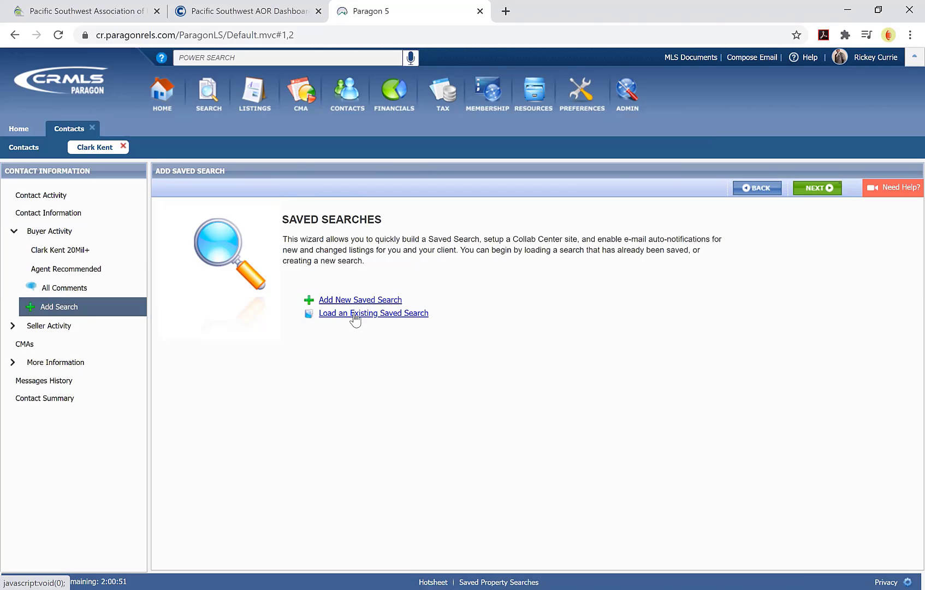
{"action": "left_click", "coordinate": [125, 146]}
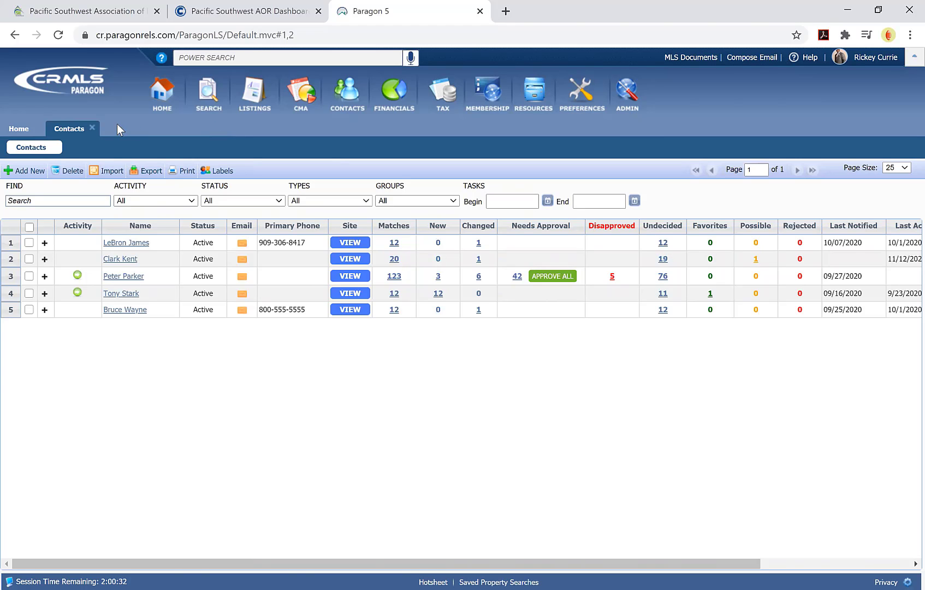
{"action": "left_click", "coordinate": [93, 127]}
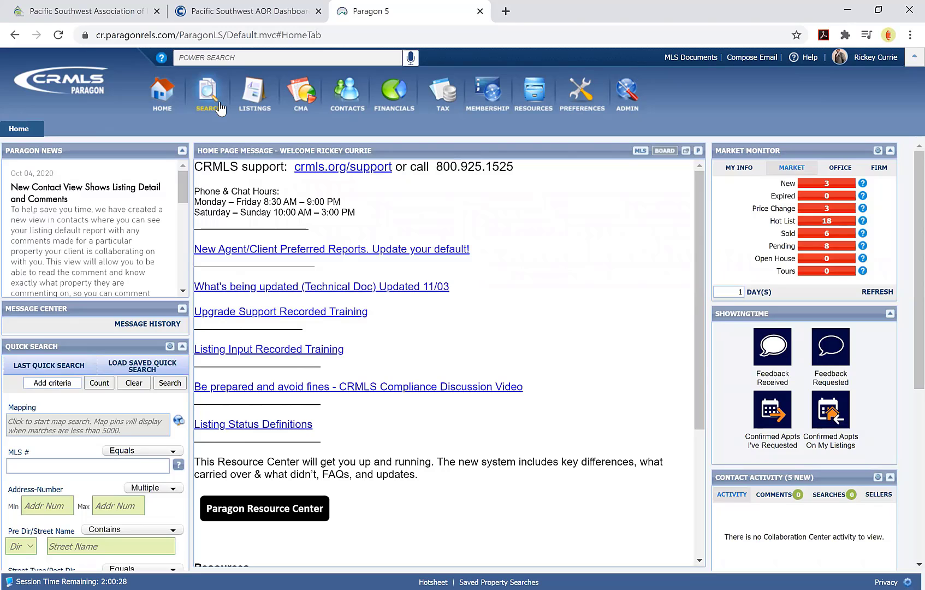
Step: Open the list of saved property searches and sort it by description in descending order
{"action": "mouse_move", "coordinate": [220, 107]}
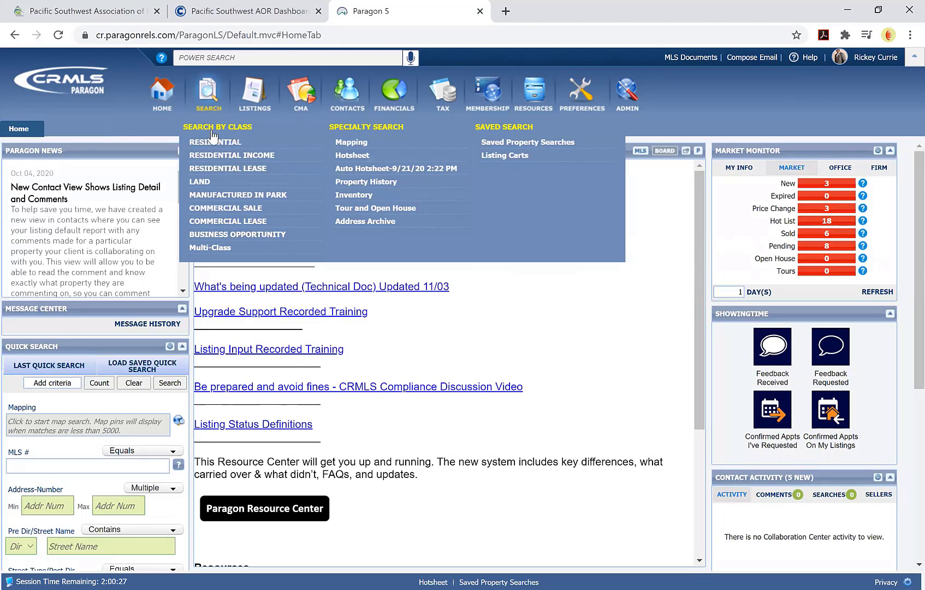
{"action": "left_click", "coordinate": [494, 143]}
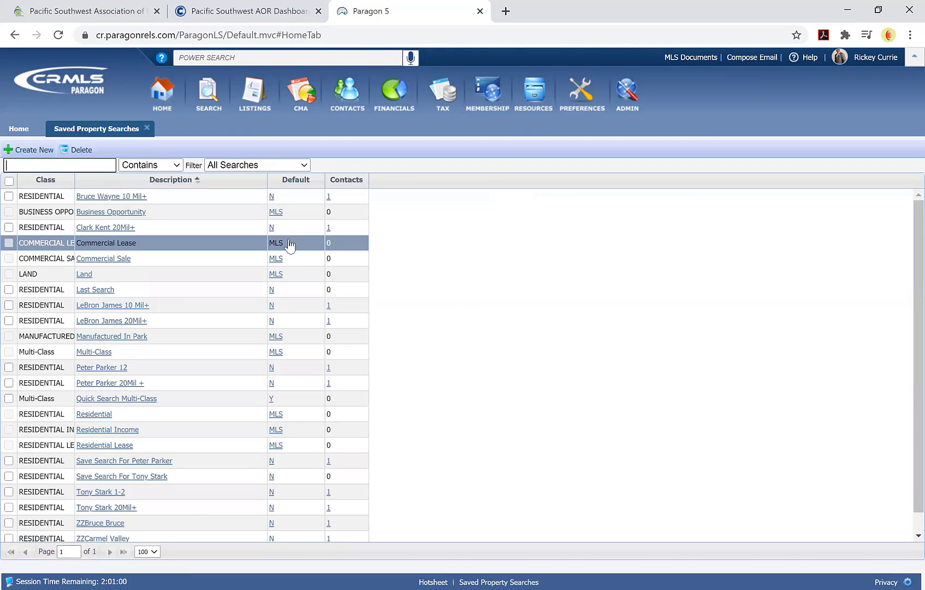
{"action": "left_click", "coordinate": [179, 182]}
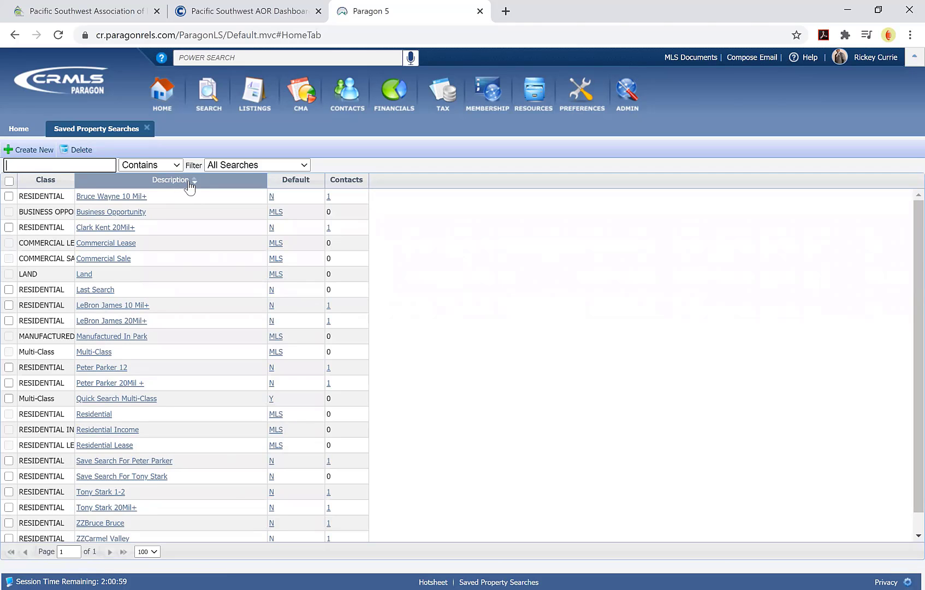
{"action": "left_click", "coordinate": [188, 183]}
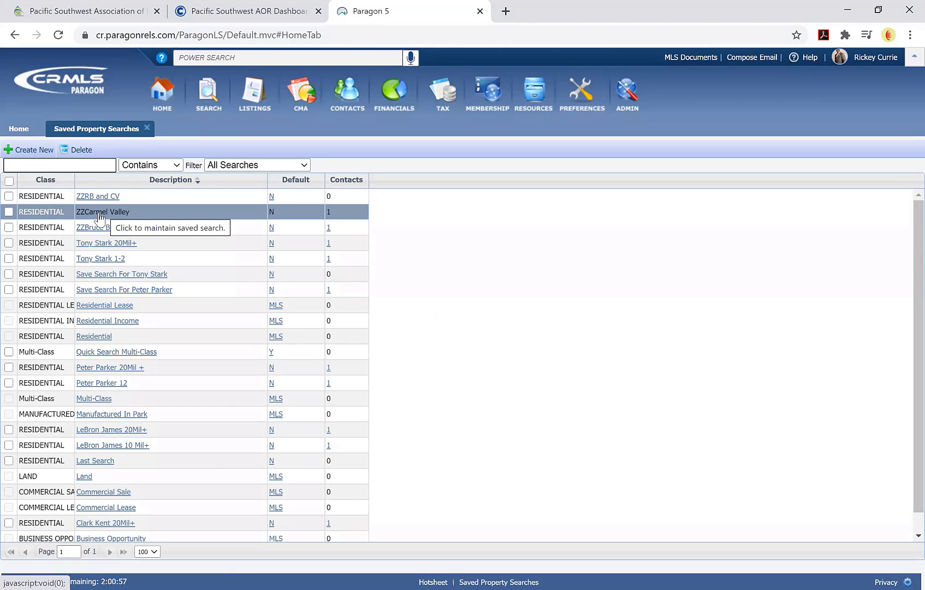
Step: Open the saved residential search ZZCarmel Valley to maintain its criteria
{"action": "left_click", "coordinate": [104, 217]}
{"action": "key", "text": "ctrl"}
{"action": "key", "text": "ctrl"}
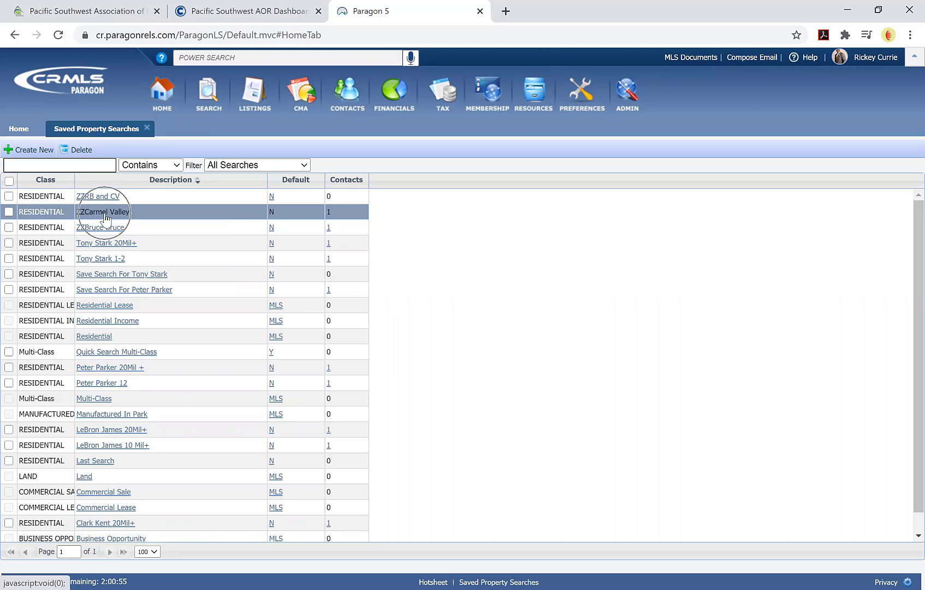
{"action": "left_click", "coordinate": [105, 215]}
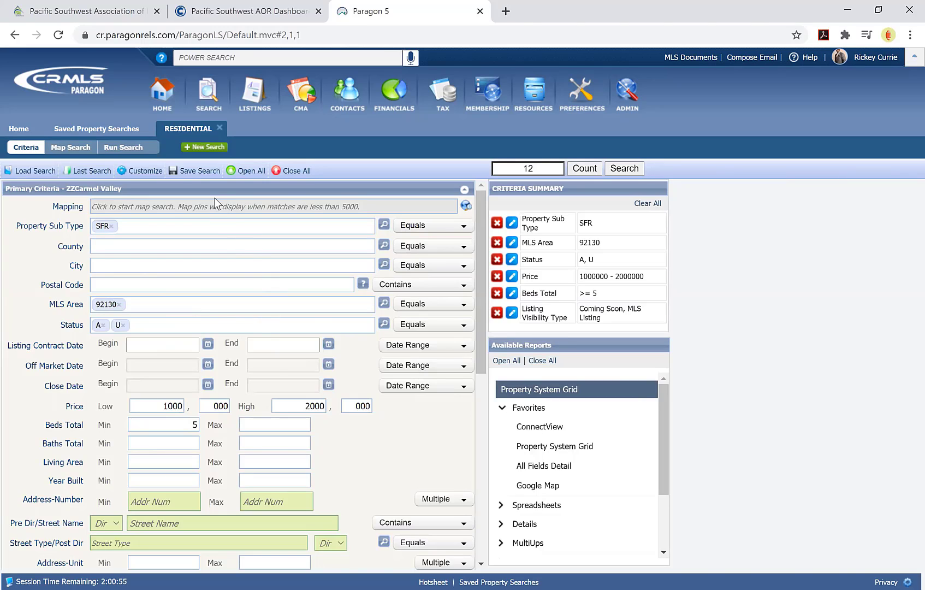
Step: Start saving the search for its assigned contact and rename it as Carmel Valley
{"action": "left_click", "coordinate": [211, 172]}
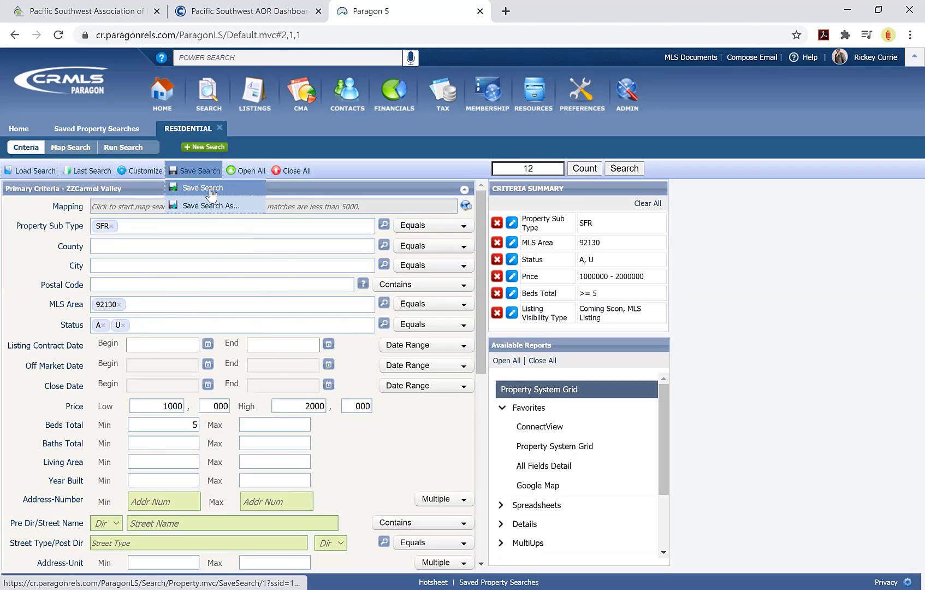
{"action": "left_click", "coordinate": [211, 194]}
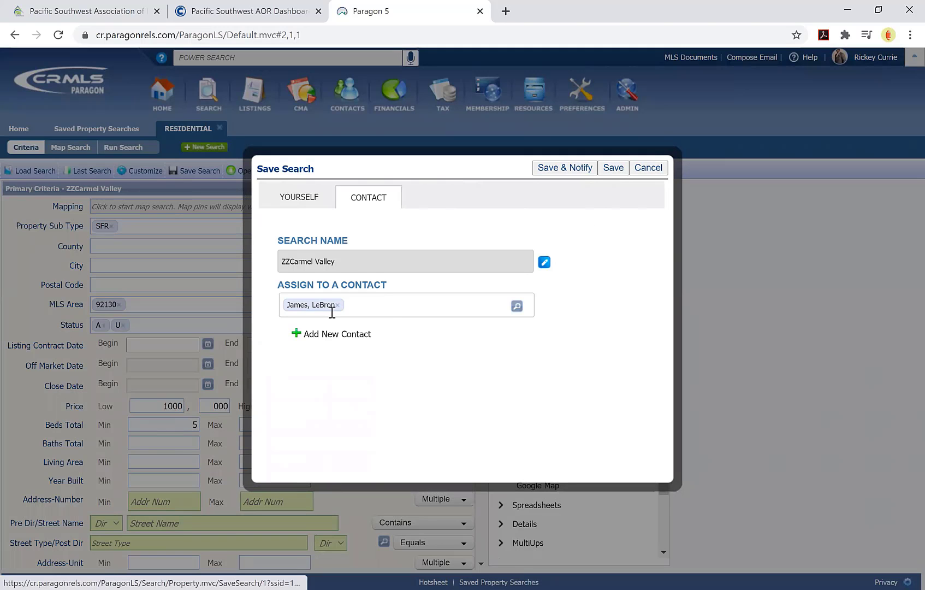
{"action": "left_click", "coordinate": [545, 264]}
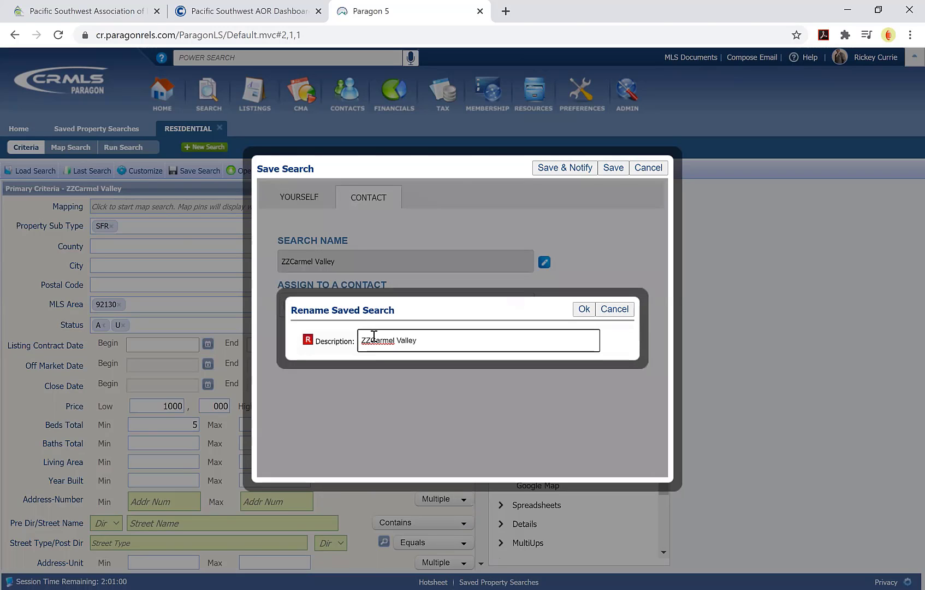
{"action": "left_click", "coordinate": [374, 336]}
{"action": "key", "text": "BackSpace"}
{"action": "key", "text": "BackSpace"}
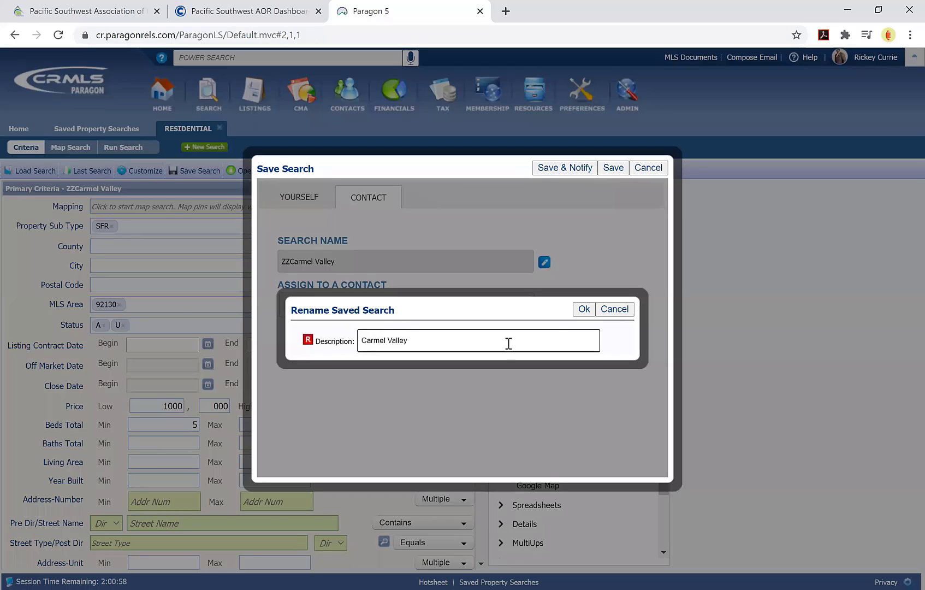
{"action": "left_click", "coordinate": [584, 309]}
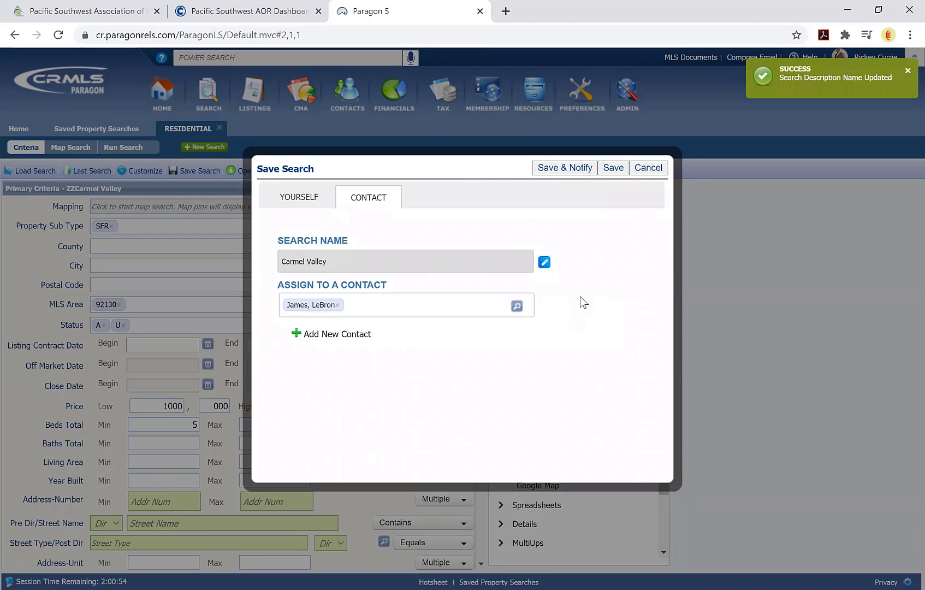
Step: Save the Carmel Valley search with notification for its assigned contact, and check its welcome message status
{"action": "left_click", "coordinate": [568, 171]}
{"action": "key", "text": "ctrl"}
{"action": "key", "text": "ctrl"}
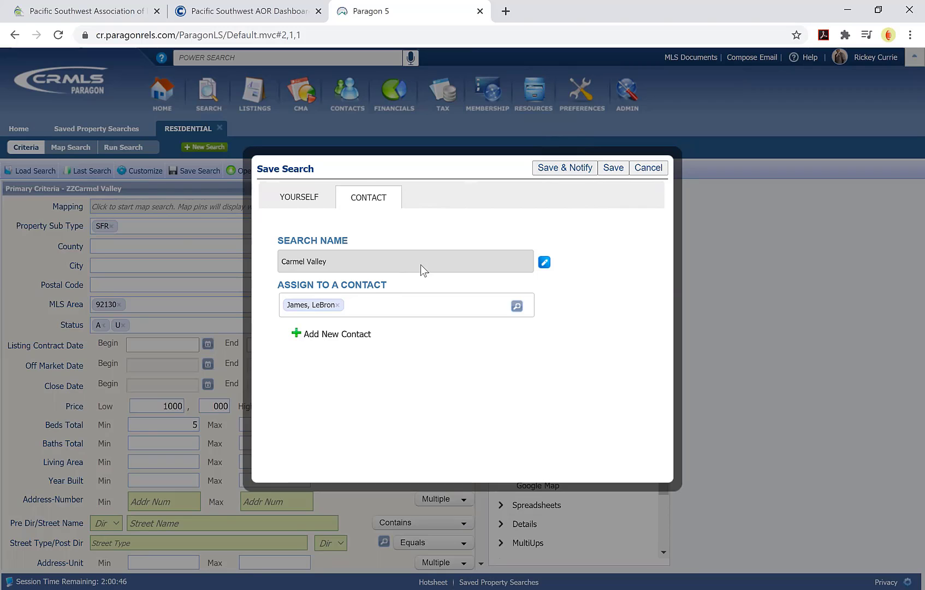
{"action": "left_click", "coordinate": [578, 169]}
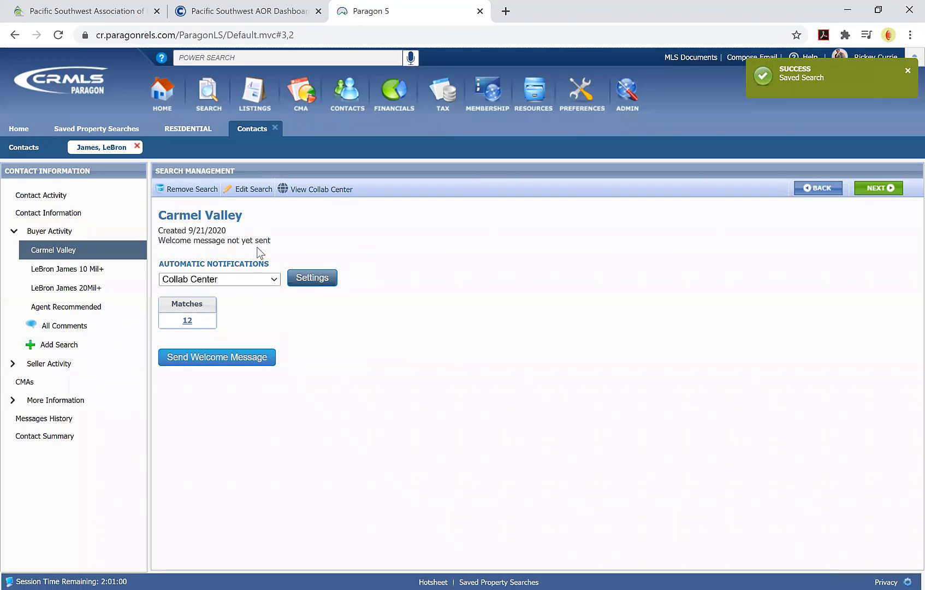
{"action": "left_click_drag", "start_coordinate": [273, 242], "coordinate": [164, 244]}
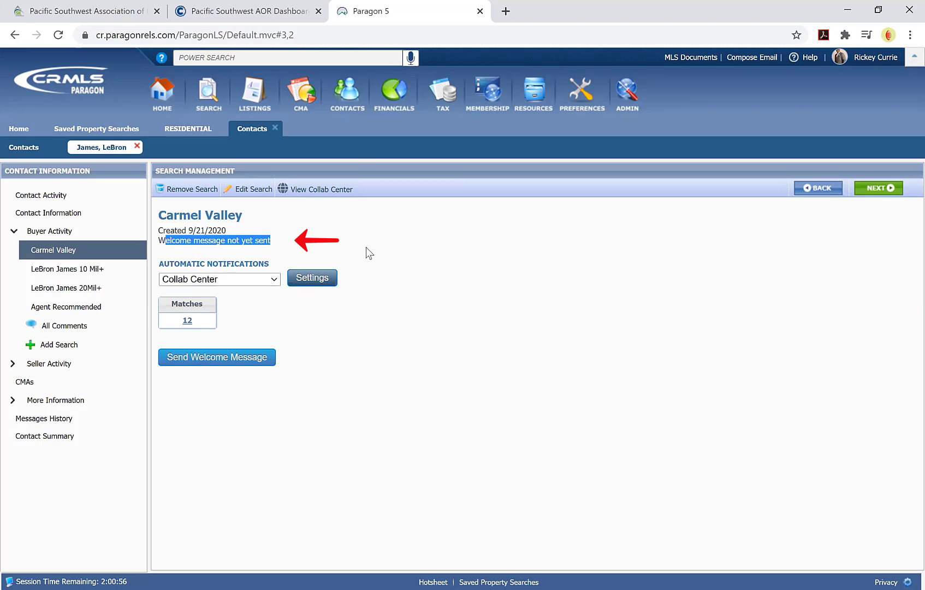
{"action": "left_click", "coordinate": [297, 235]}
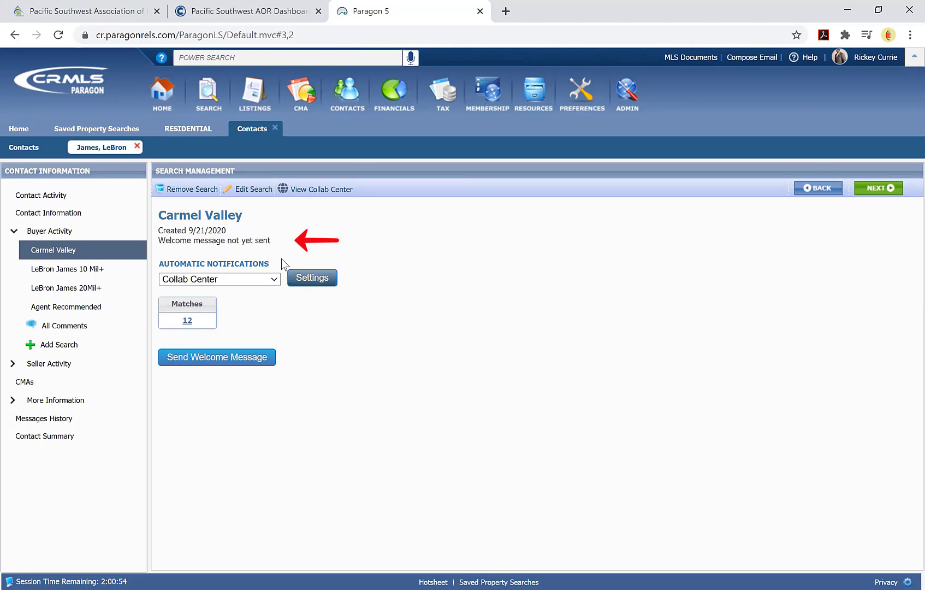